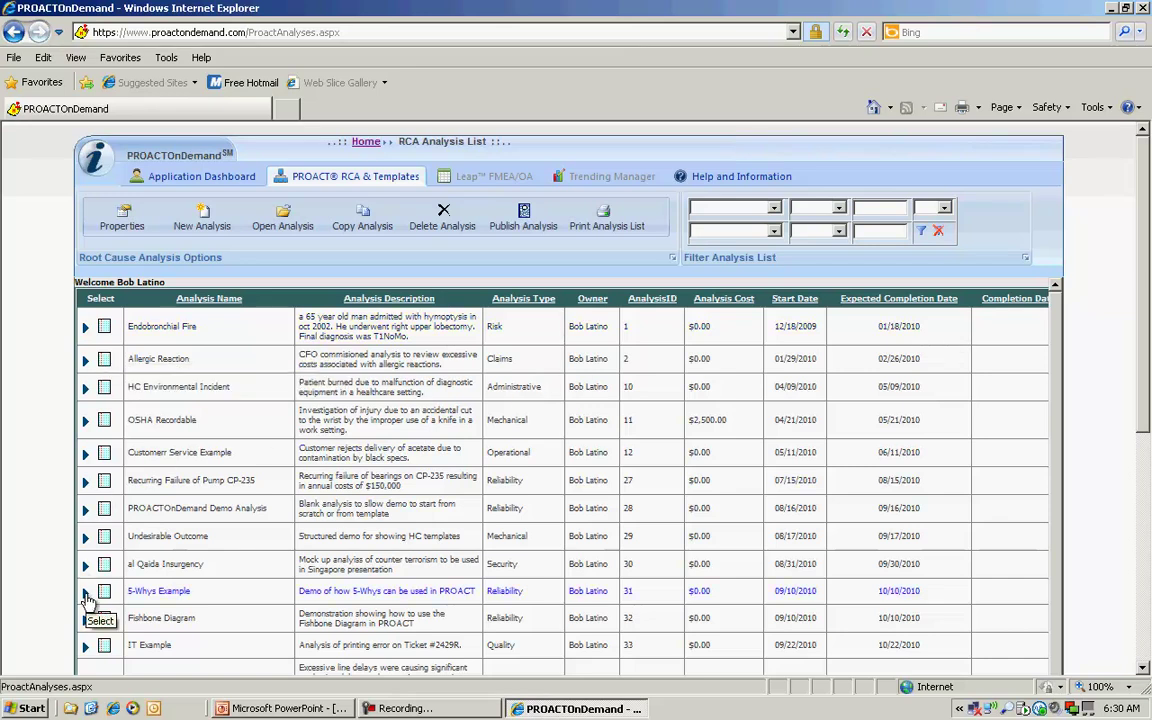
Step: Select the 5-Whys Example row in the RCA Analysis List and open it
click(87, 595)
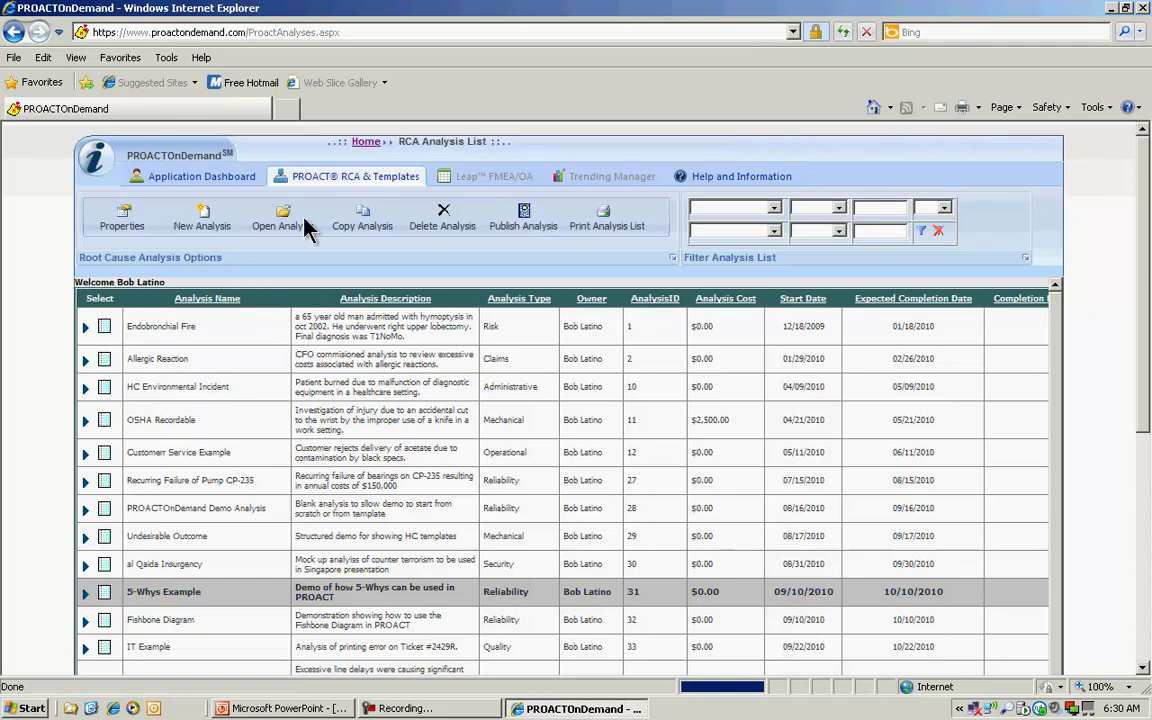
click(280, 222)
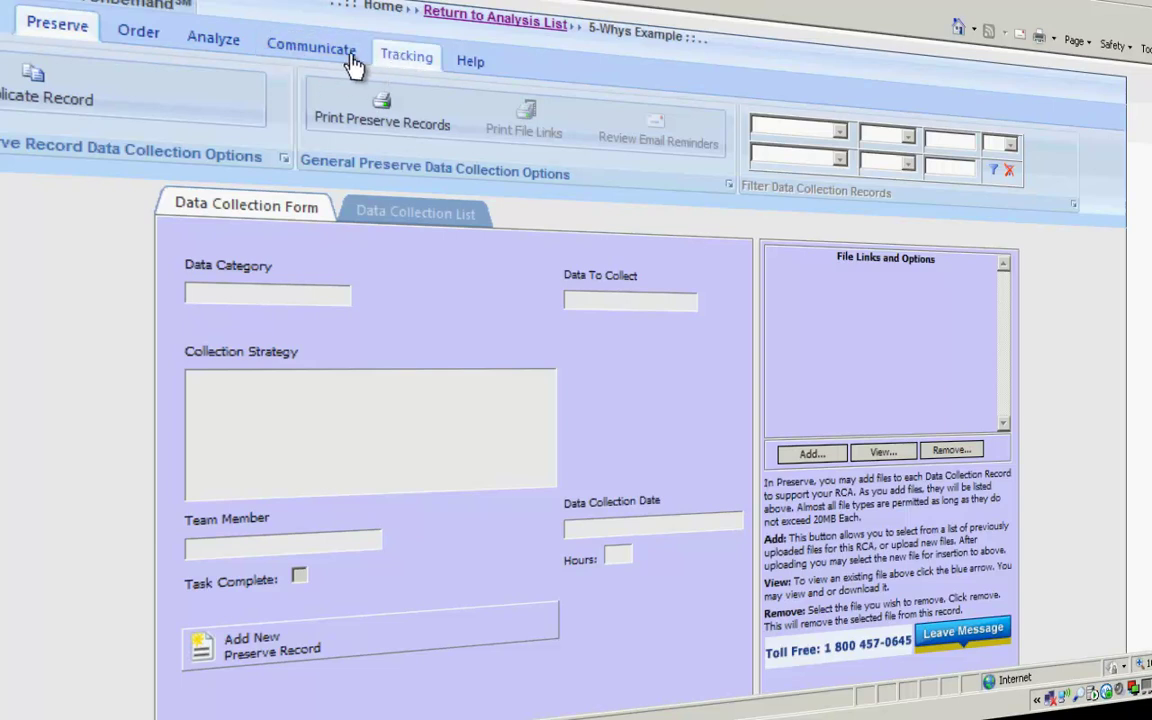
Step: Show the 5-Whys logic tree and accept WHY Question #3's text without changes
click(212, 42)
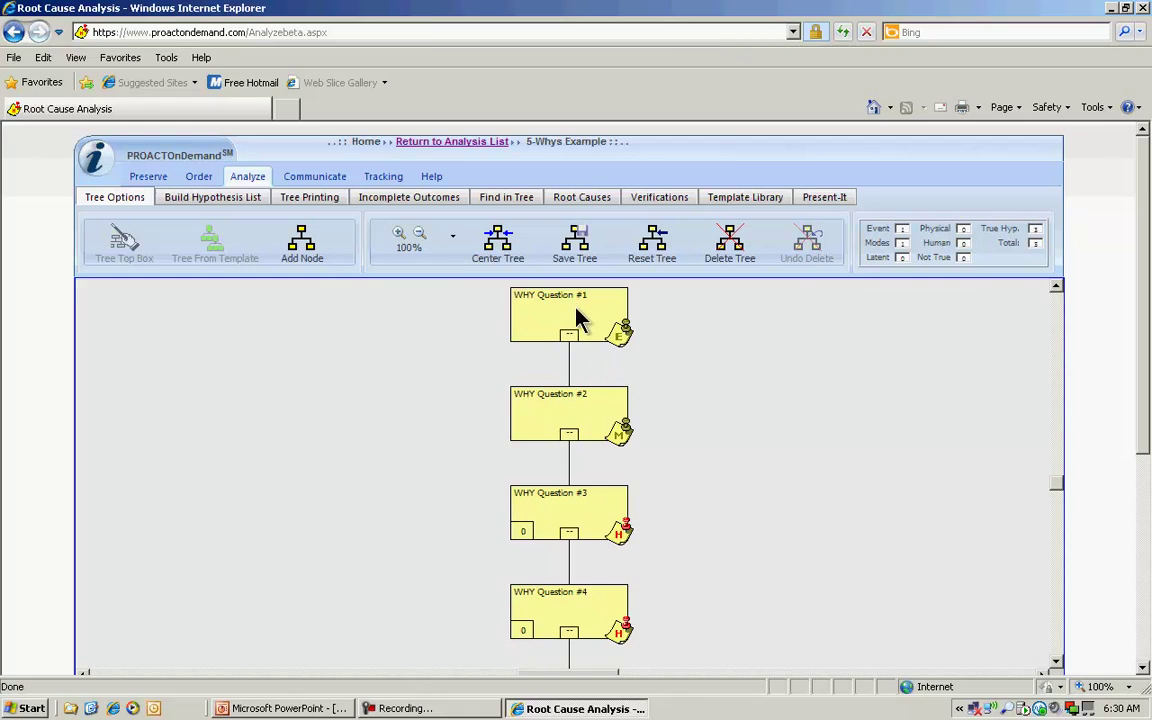
right_click(547, 508)
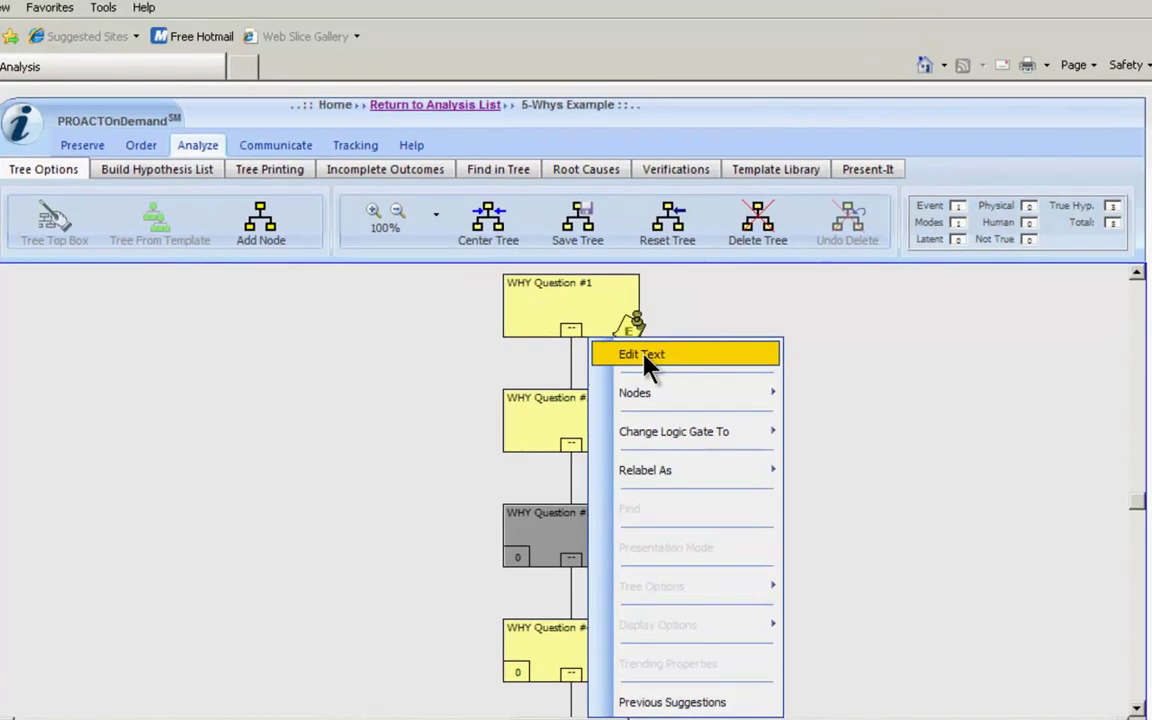
click(645, 358)
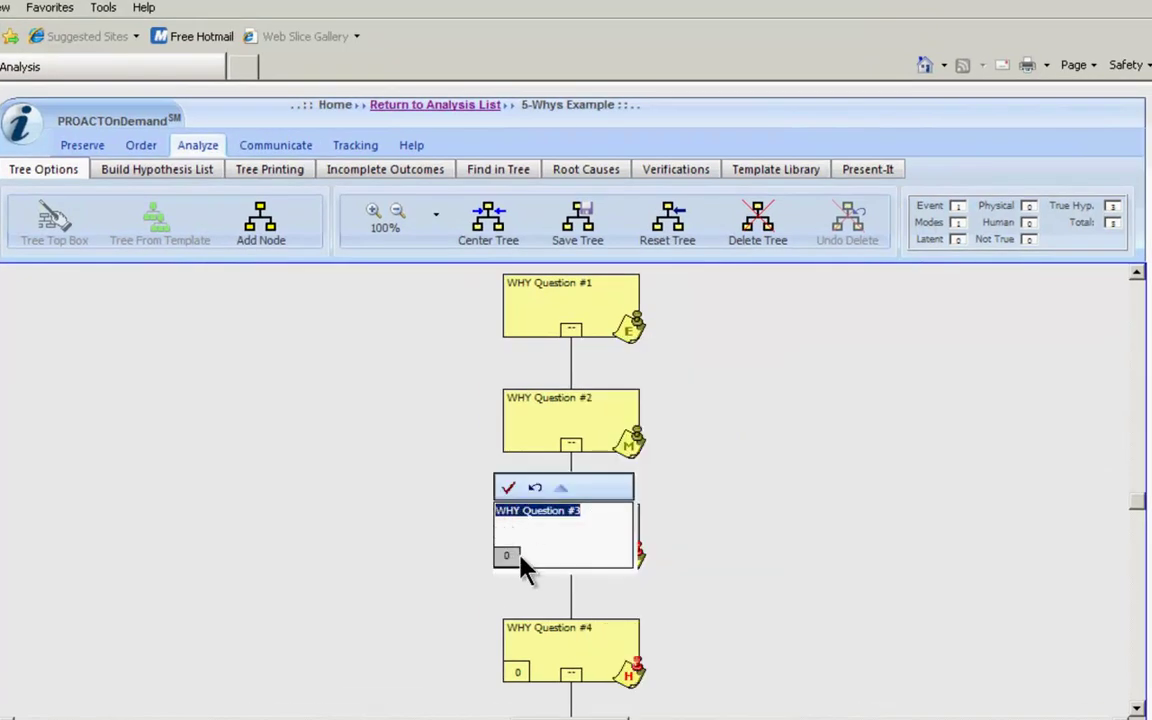
click(509, 490)
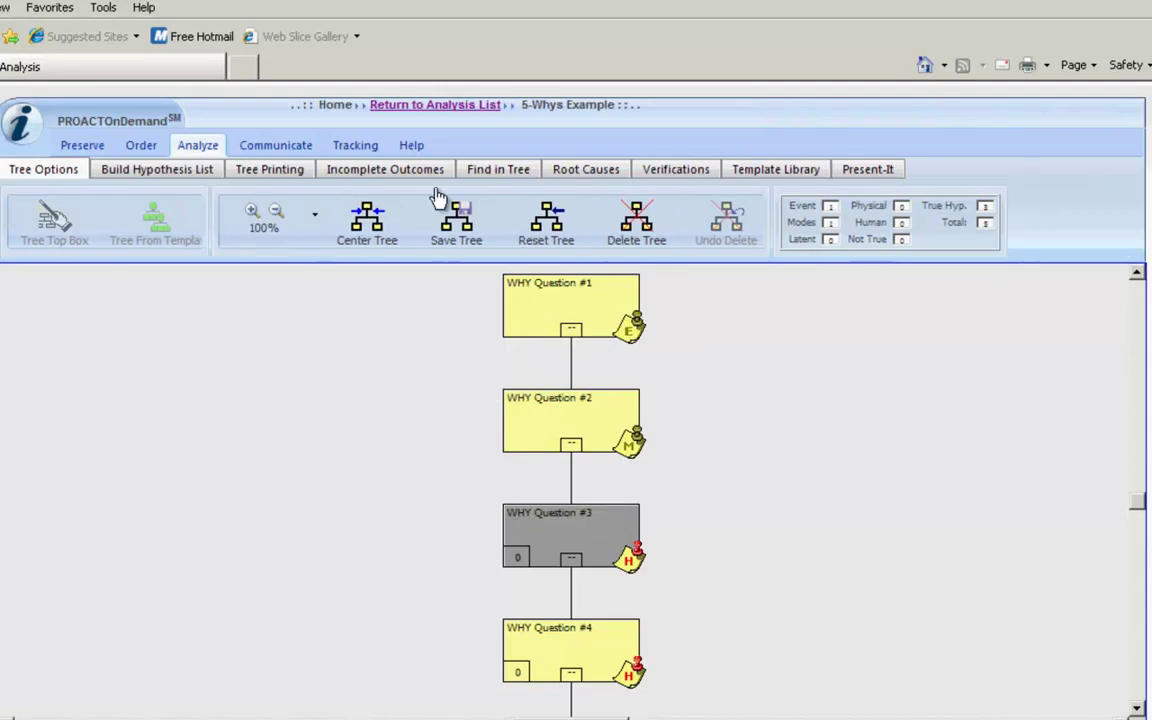
Step: Go back to the analysis list, open Fishbone Diagram, and view its Fish Head logic tree
click(410, 105)
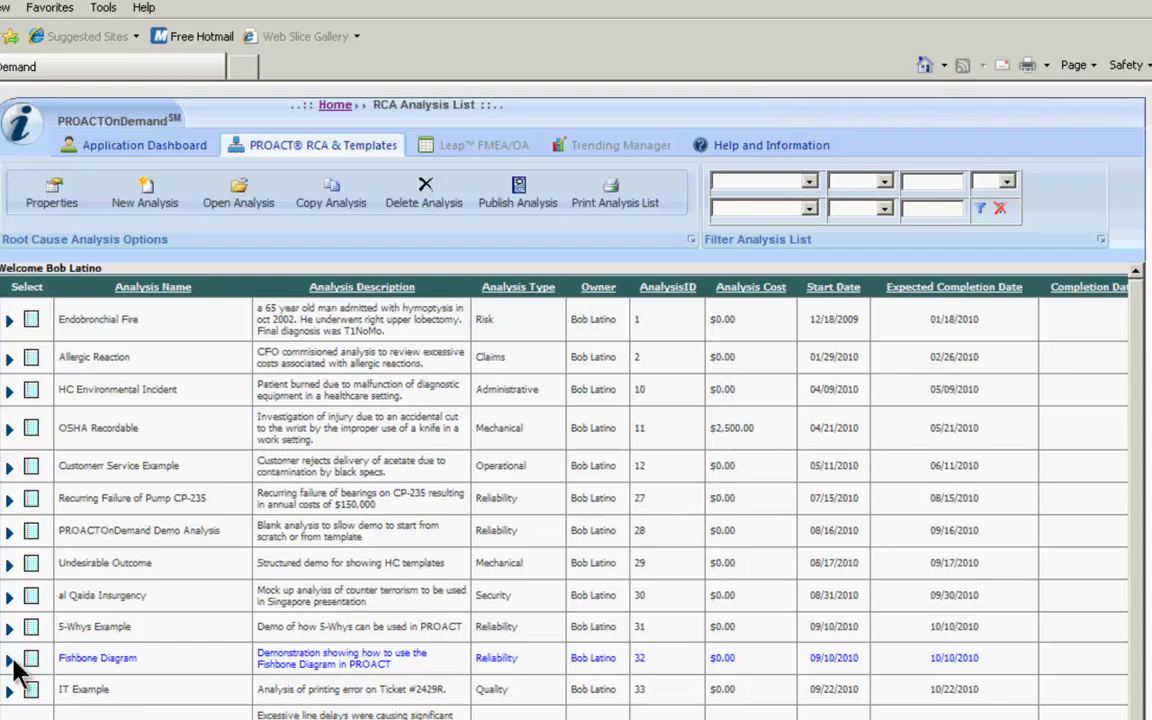
click(13, 662)
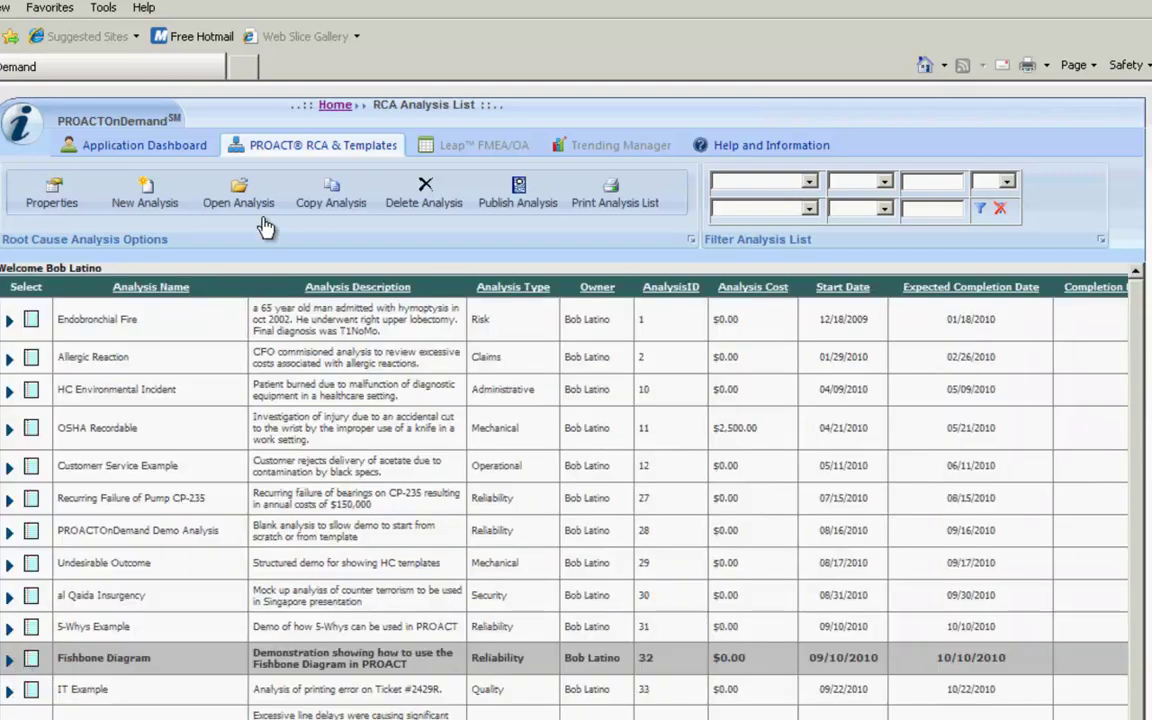
click(243, 193)
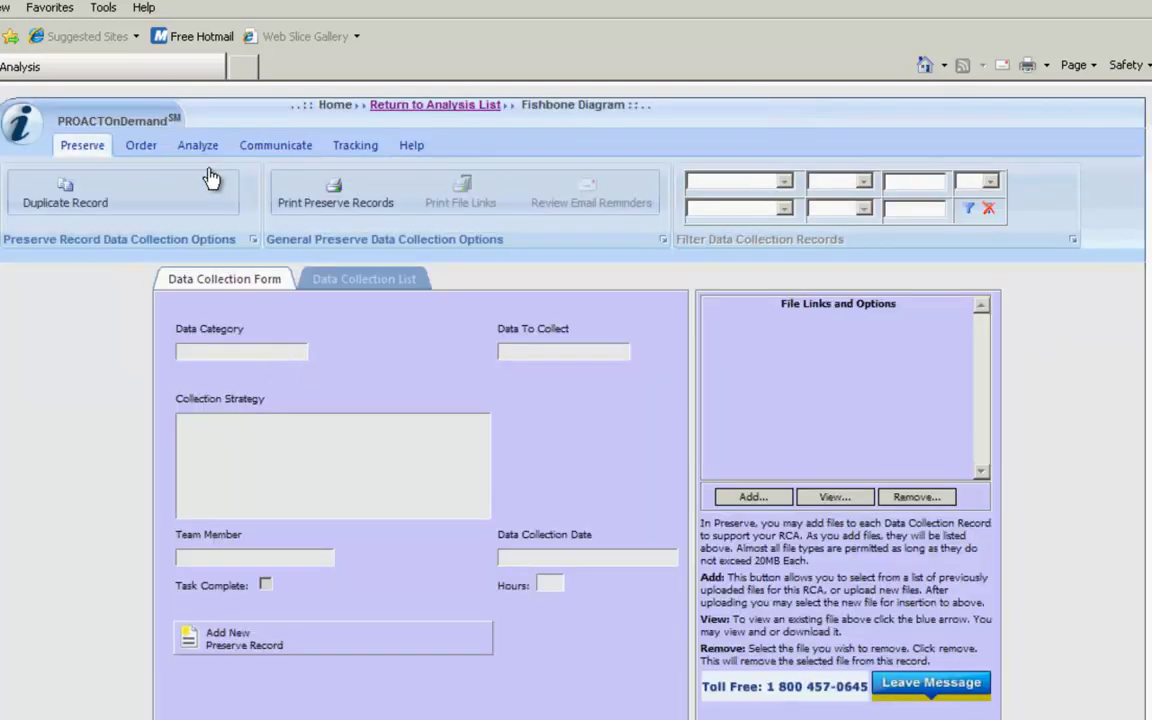
click(199, 150)
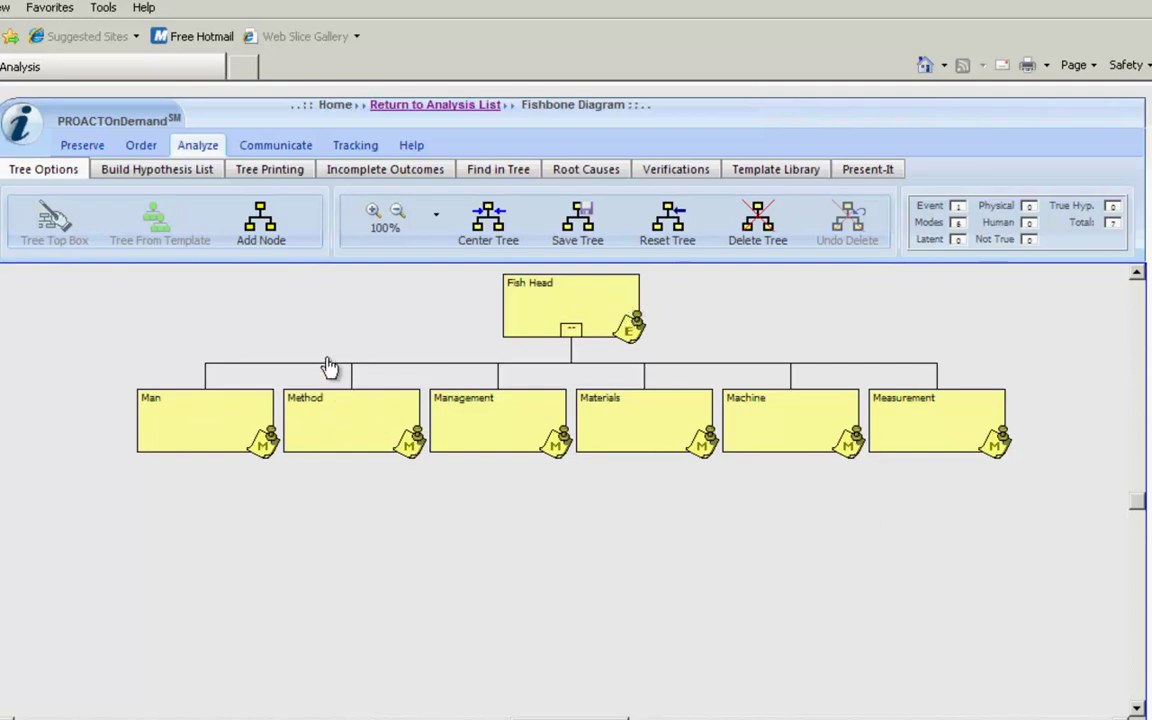
Step: Build a hypothesis list containing 'Machine Failed' and 'Operator Error'
click(175, 180)
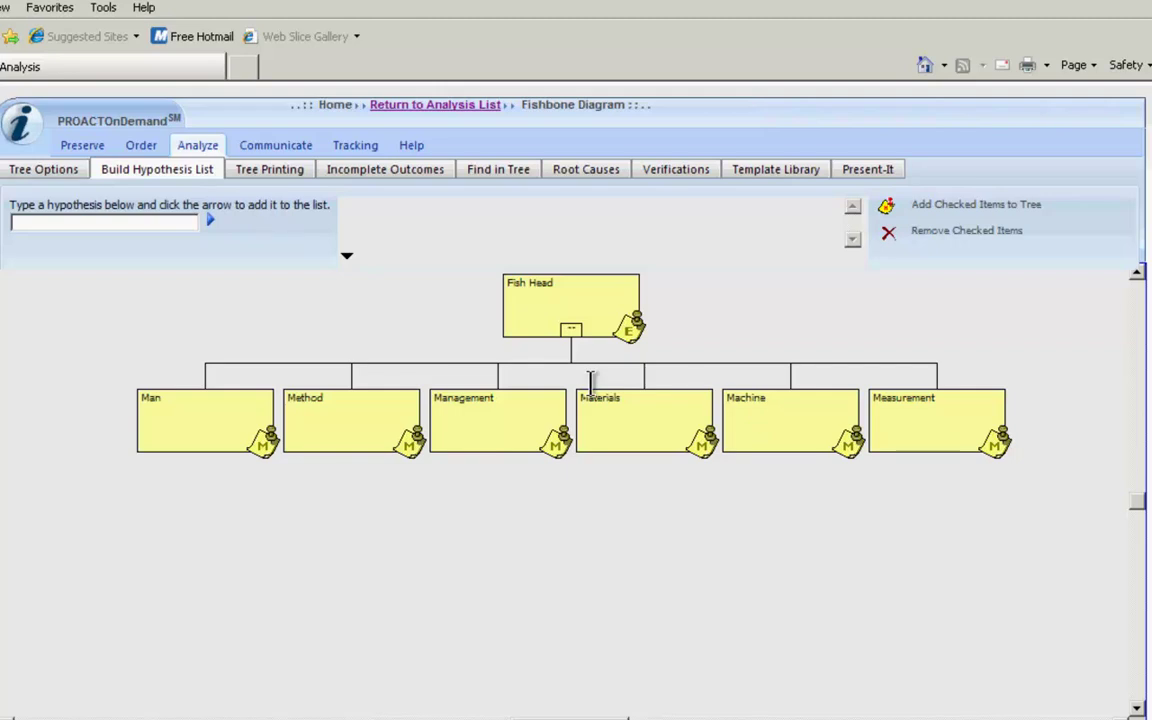
click(126, 225)
text(Machine Failed)
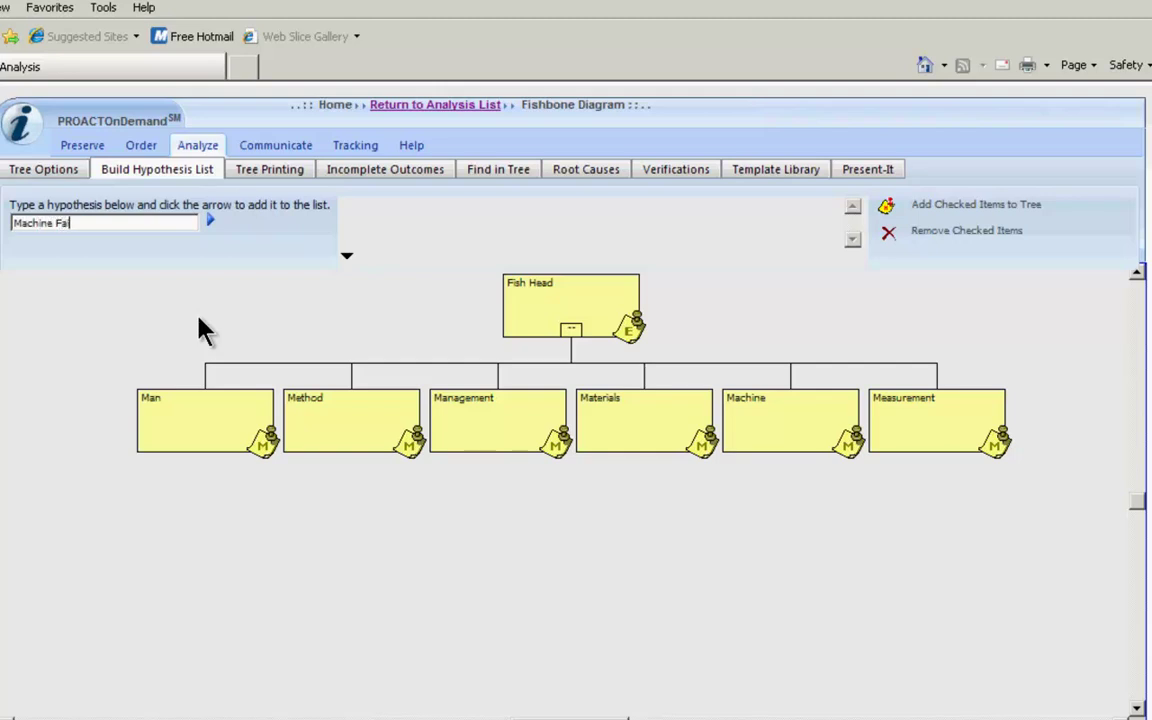
click(210, 220)
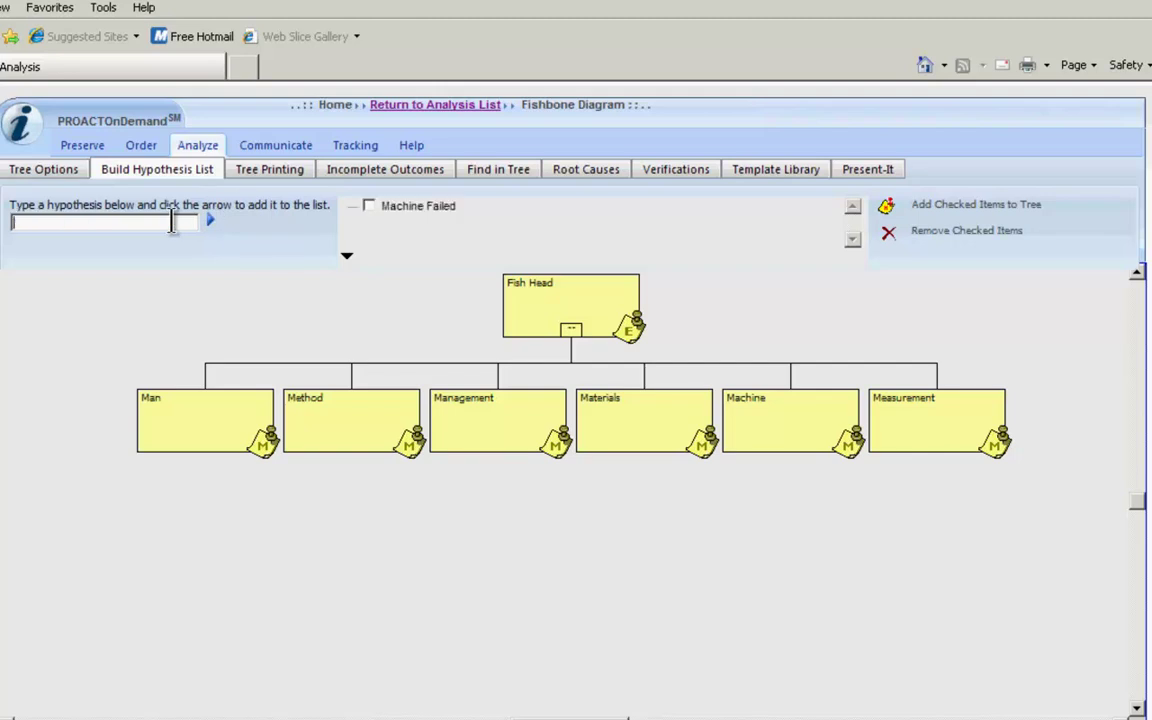
text(Operator Error)
click(210, 224)
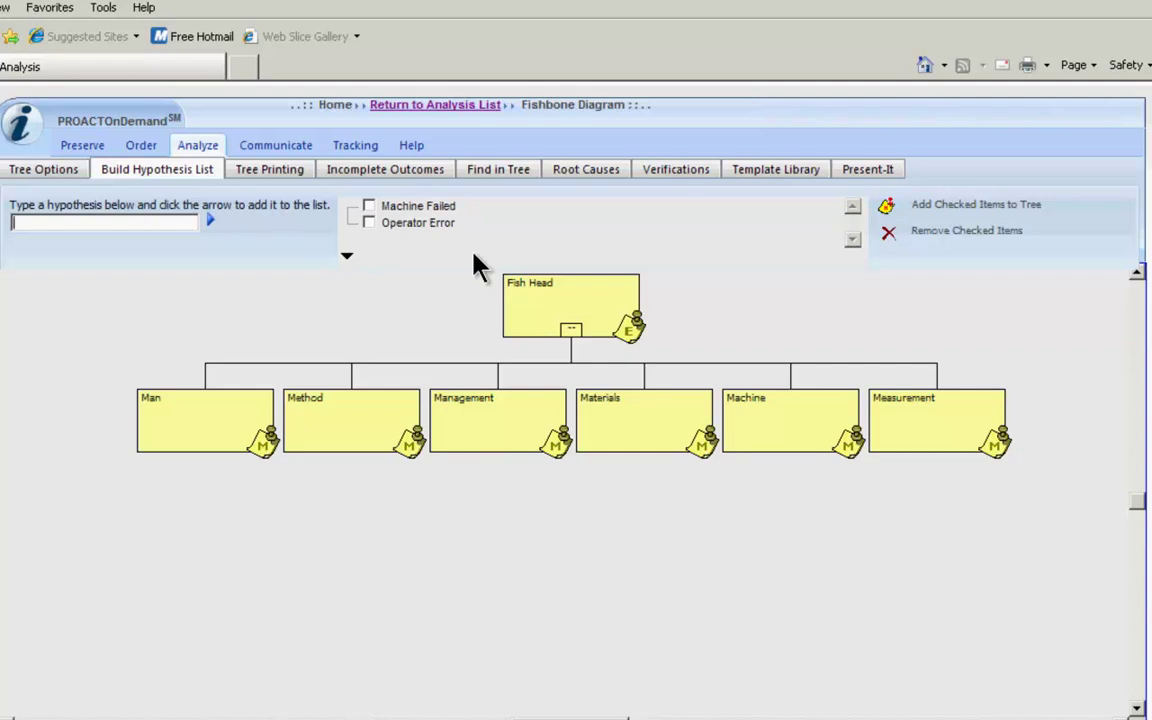
Step: Choose Machine as the parent node and tick both hypotheses
click(768, 440)
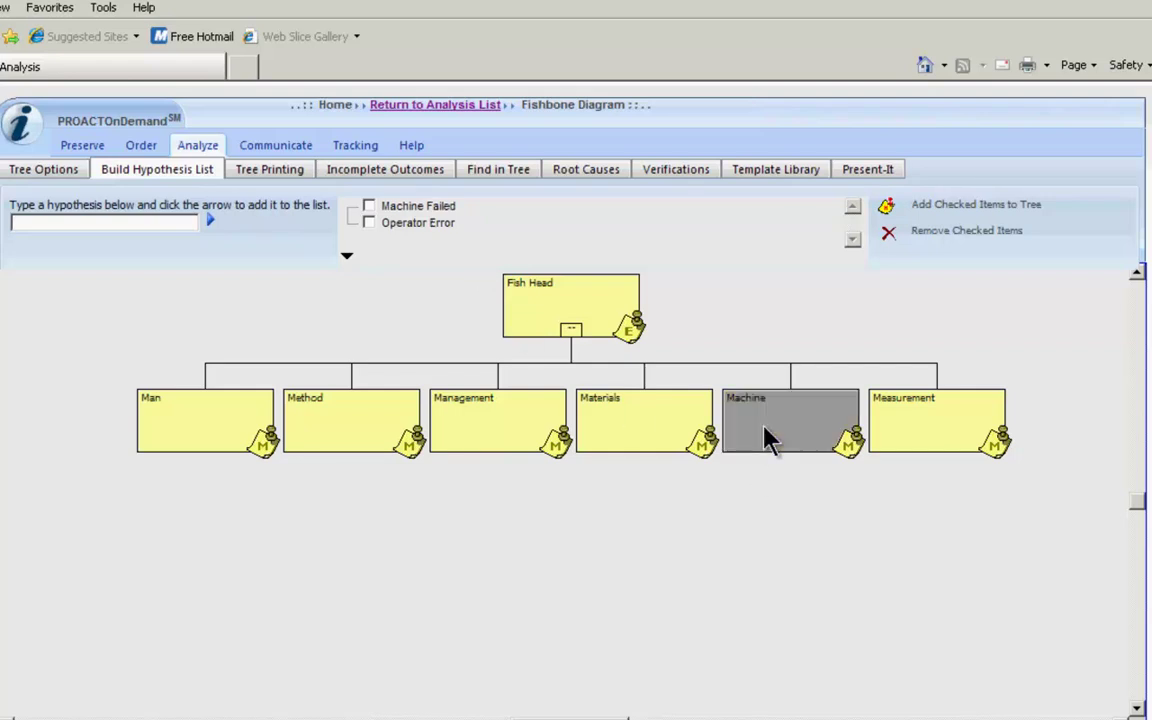
click(369, 206)
click(369, 223)
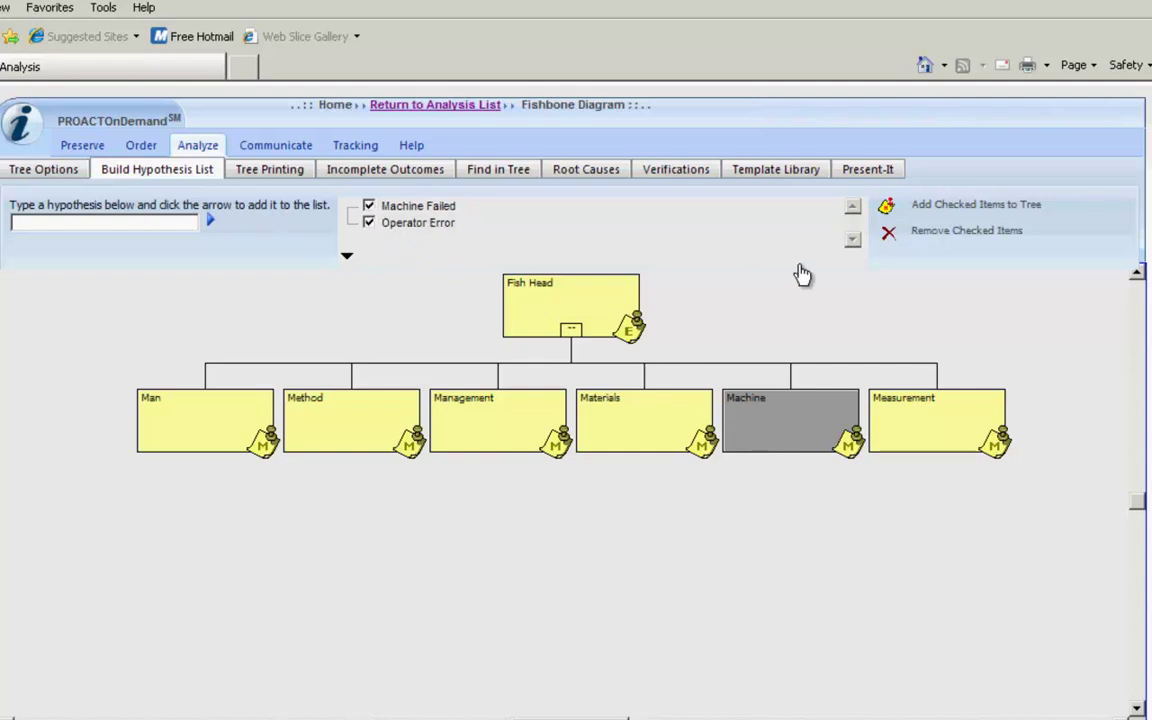
Step: Add the checked Machine Failed and Operator Error items to the tree under Machine
click(887, 208)
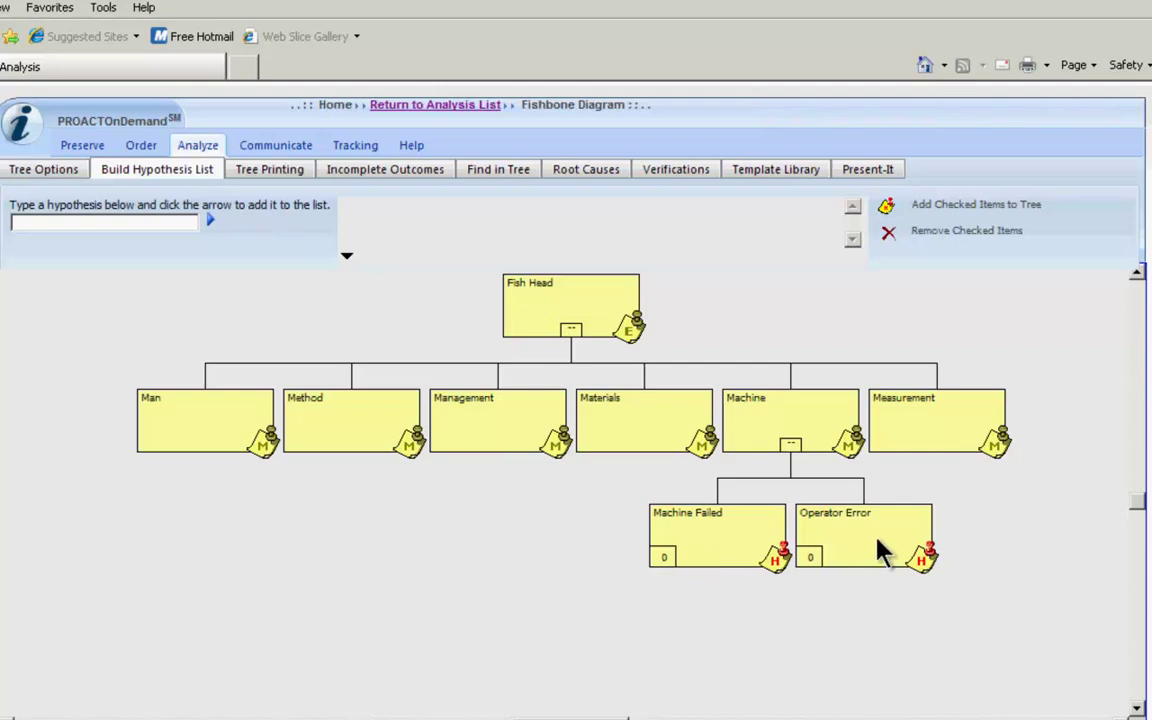
Step: Return to the analysis list and open the Cause Categories analysis
click(420, 112)
scroll(205, 395, down, 5)
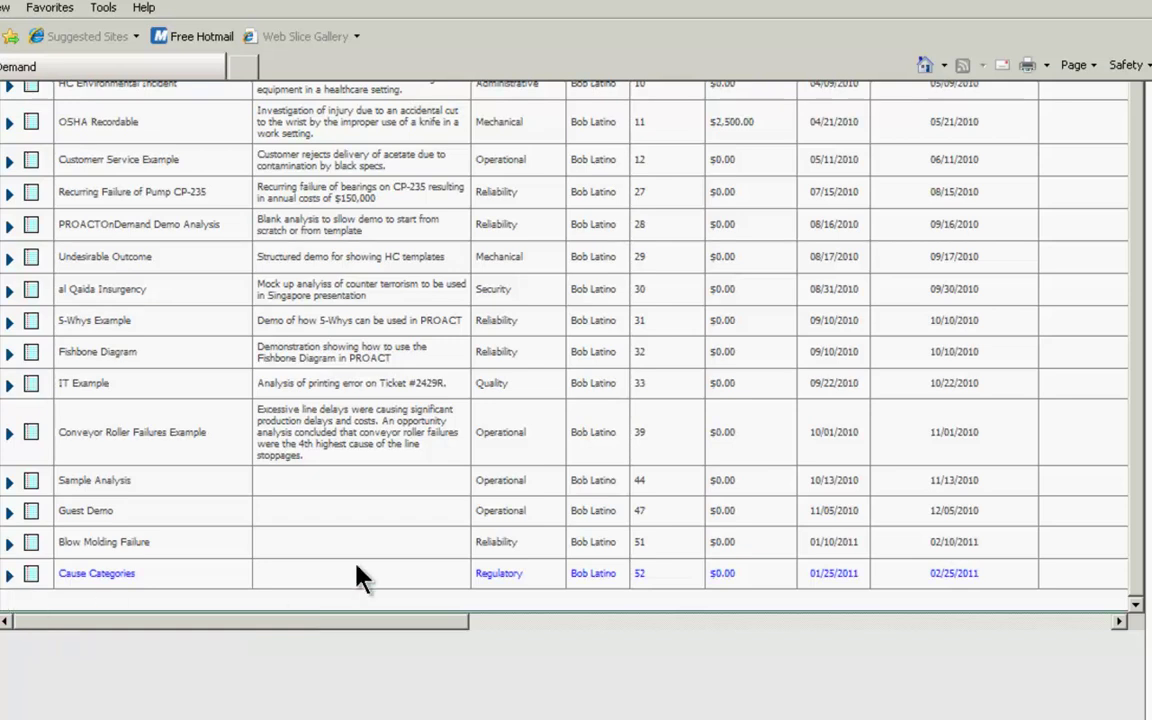
scroll(420, 523, up, 5)
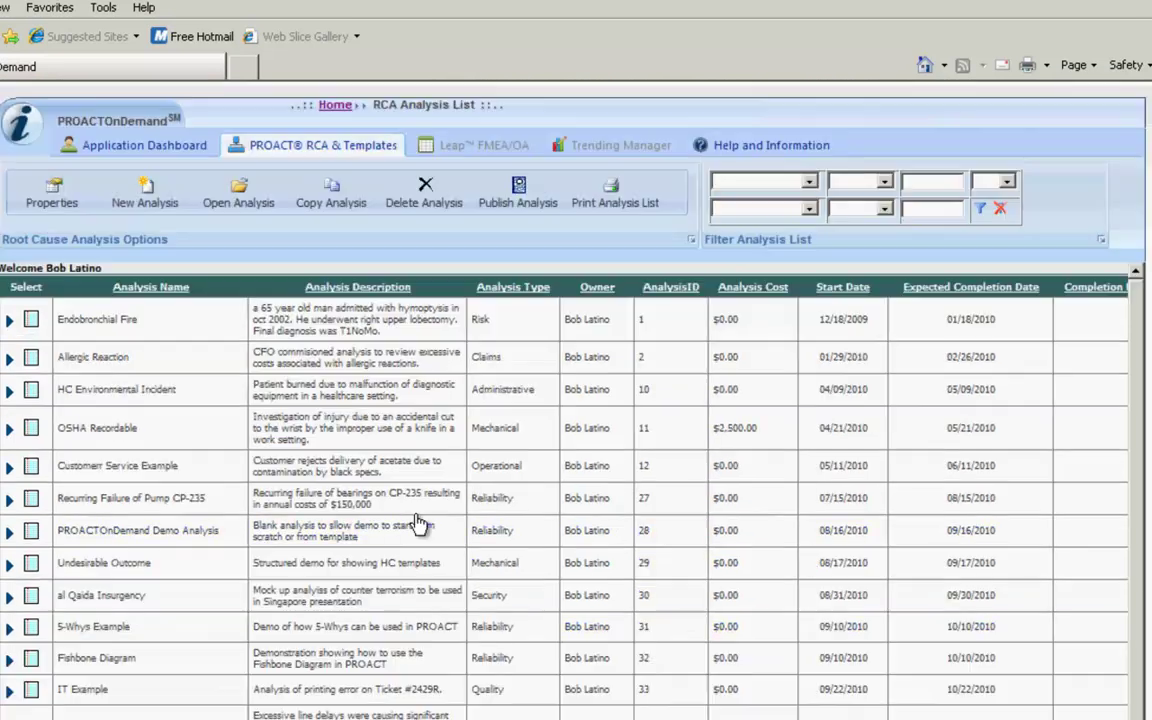
click(237, 193)
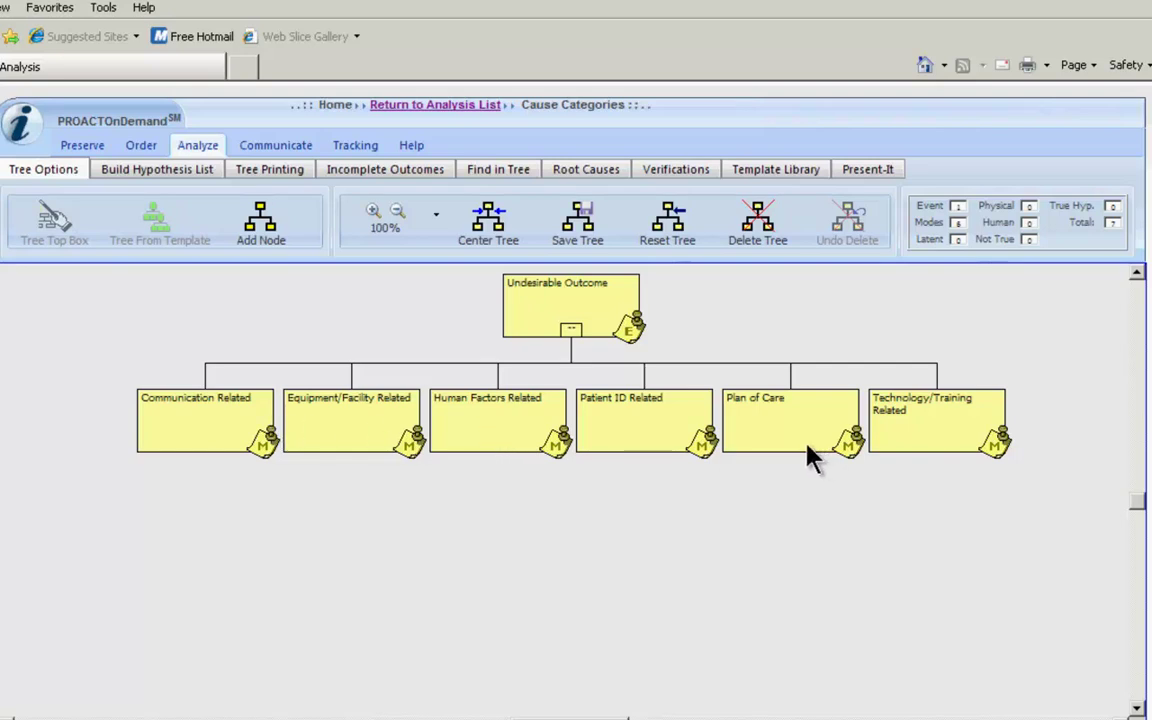
Step: Add a child node 'User Not Trained' under Technology/Training Related
right_click(897, 436)
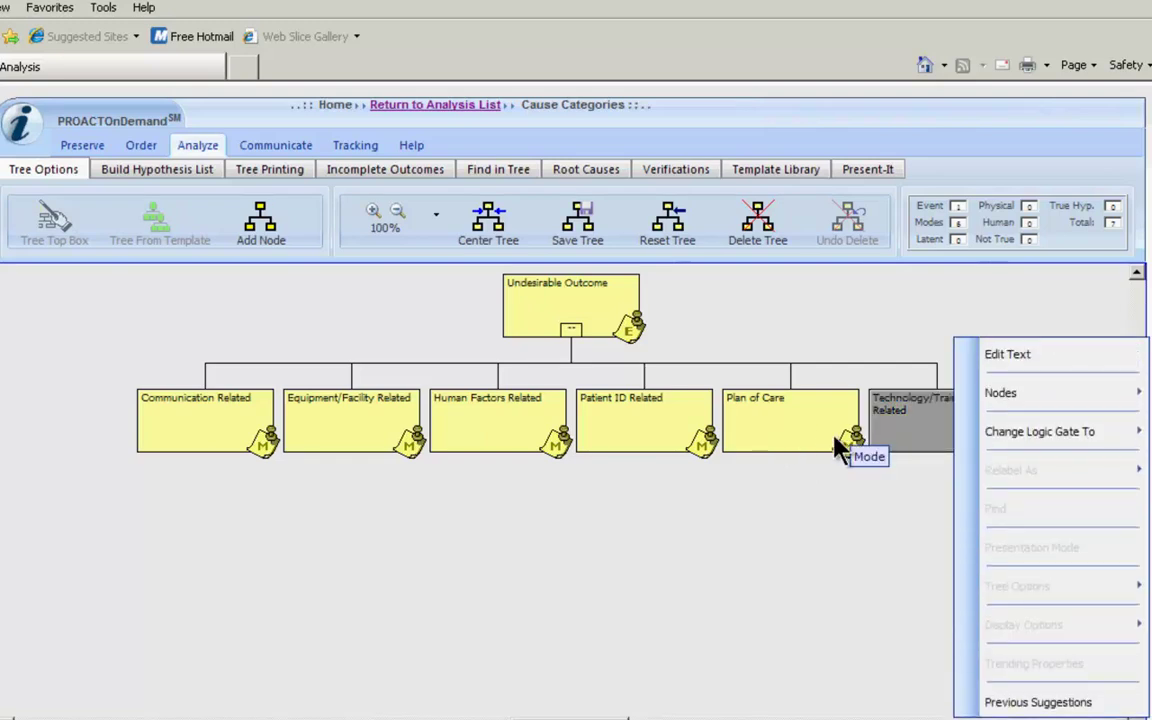
mouse_move(960, 392)
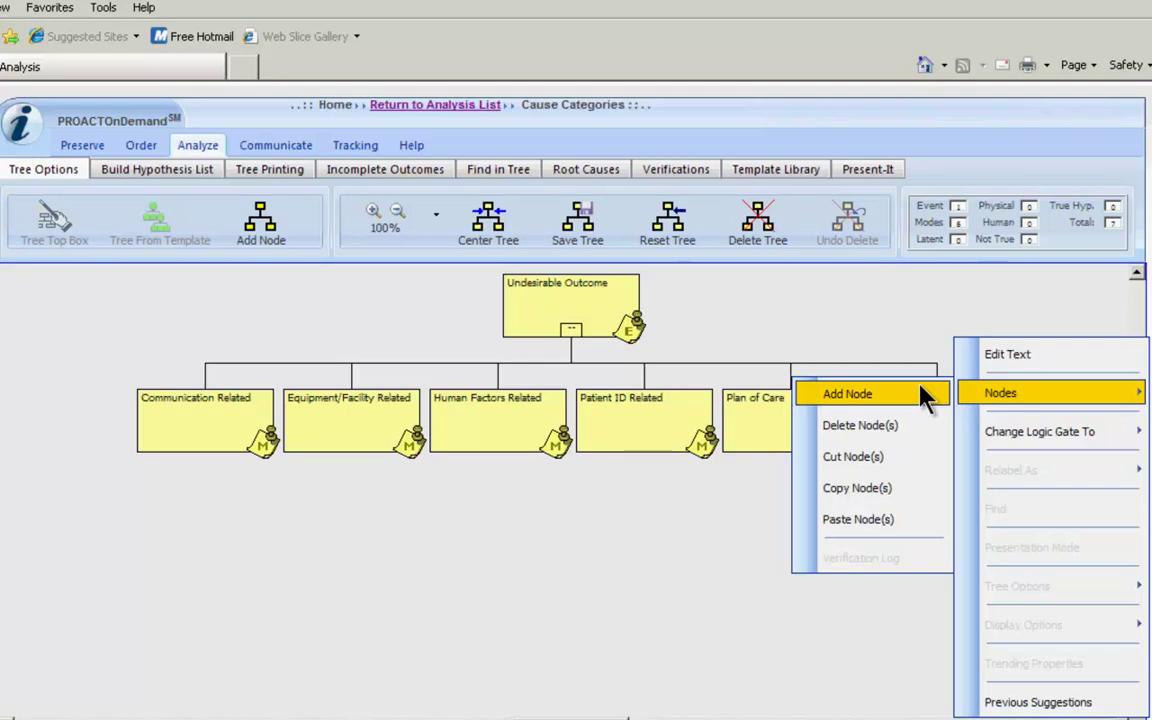
click(880, 401)
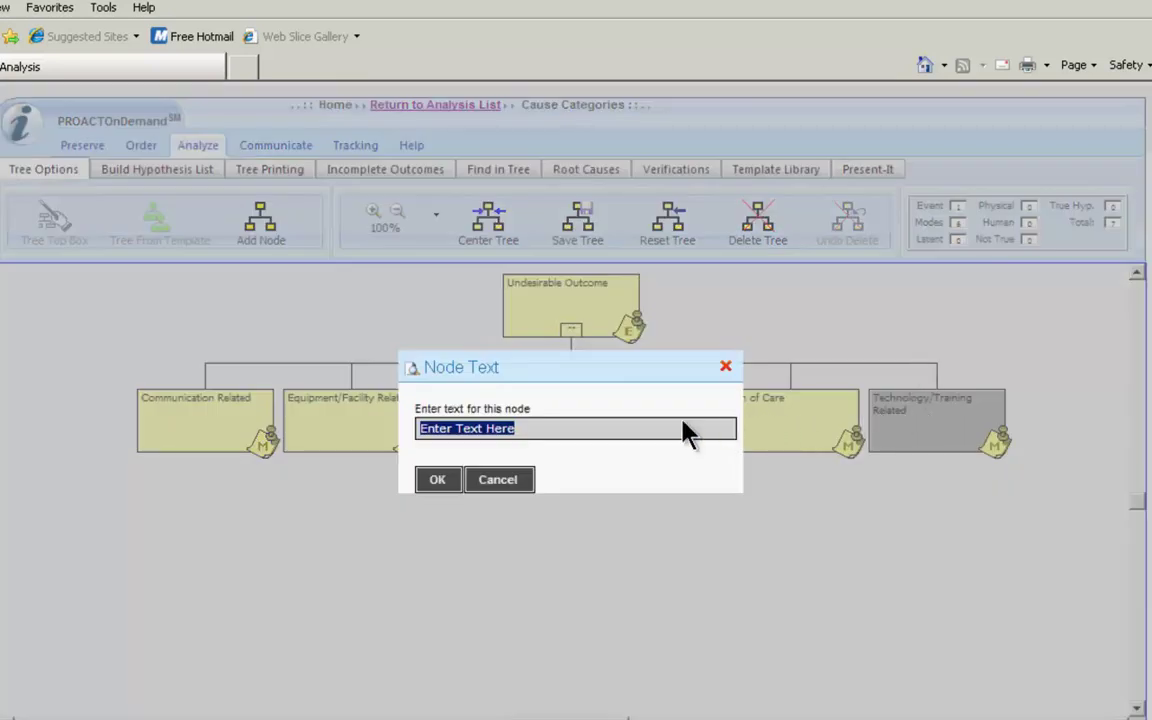
text(User)
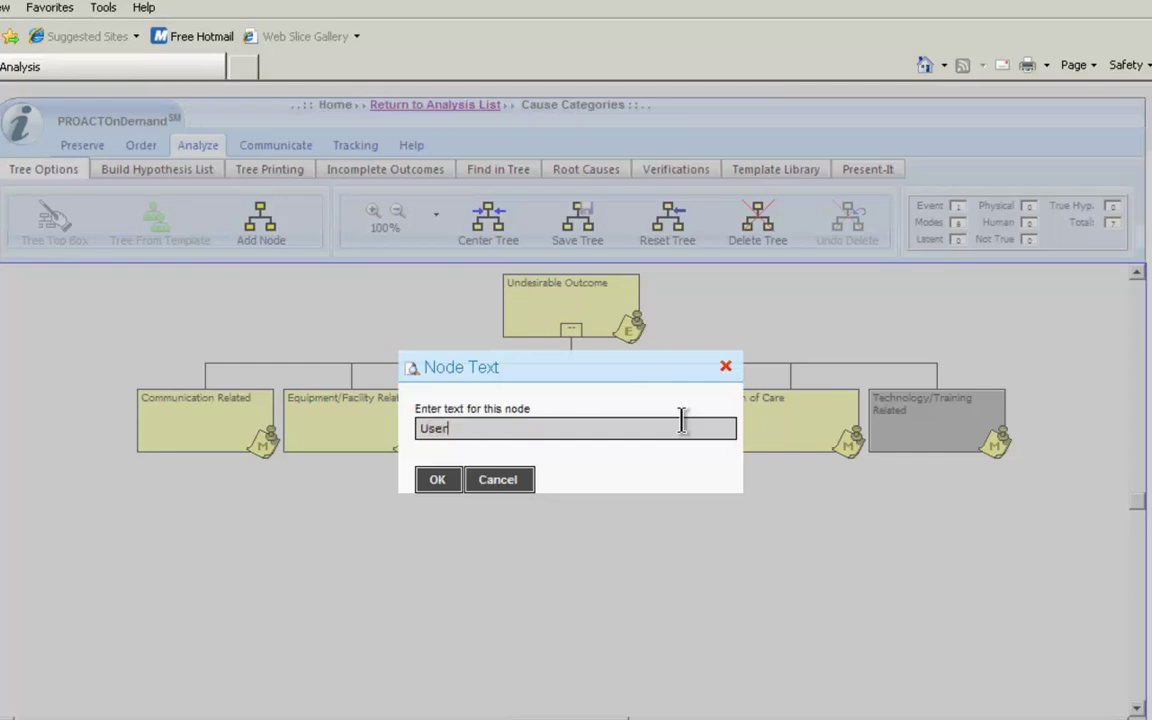
text( Not Train3ed)
key(BackSpace)
key(BackSpace)
key(BackSpace)
text(ed)
click(439, 480)
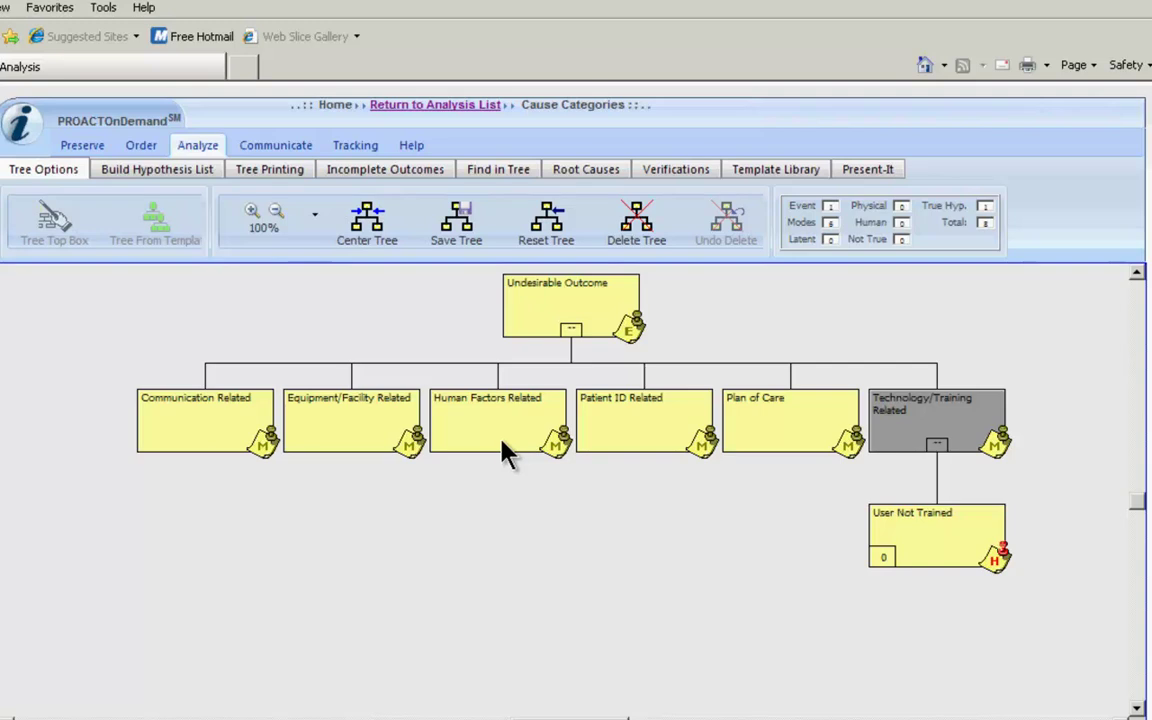
Step: From the template library (All view, Falls-Environmental issues topic), load 'Did not inspect ambulatory aids regularly allowing fall'
click(772, 176)
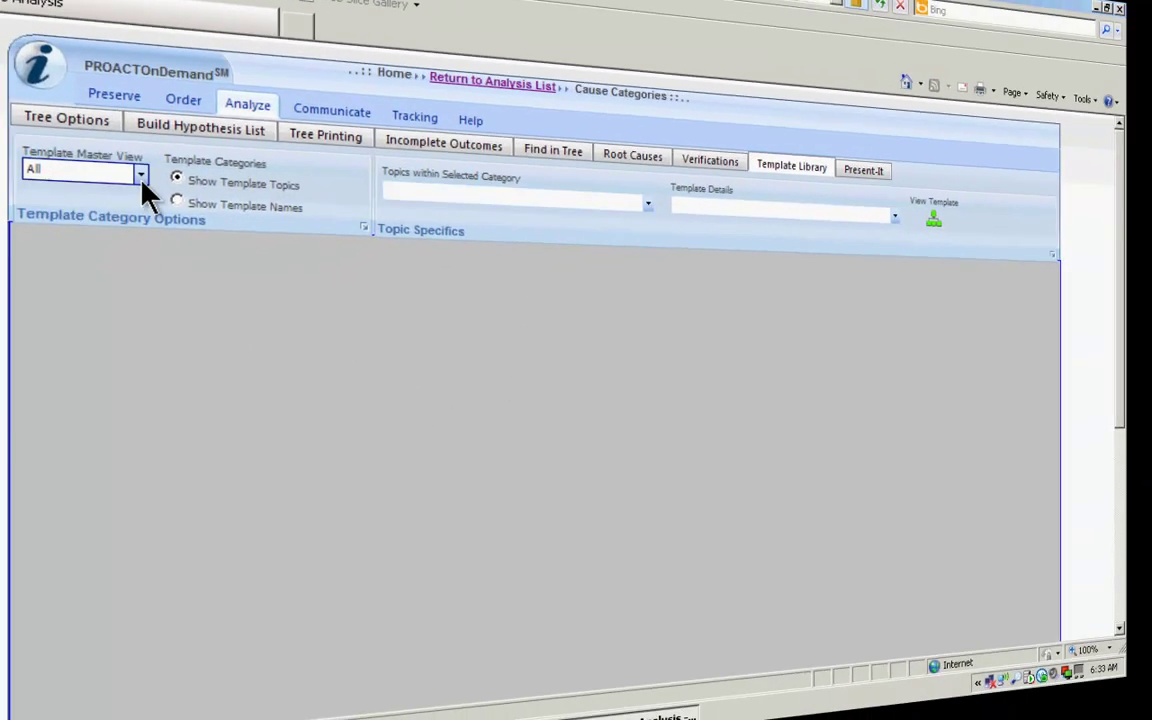
click(141, 176)
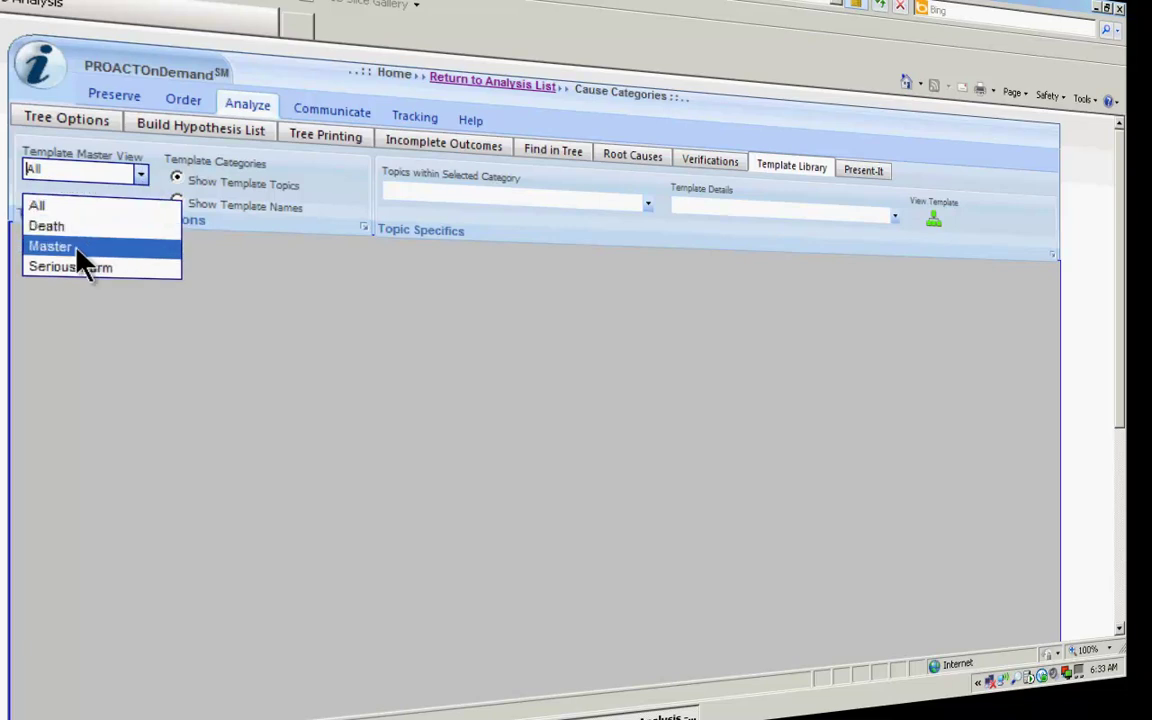
click(305, 358)
click(650, 212)
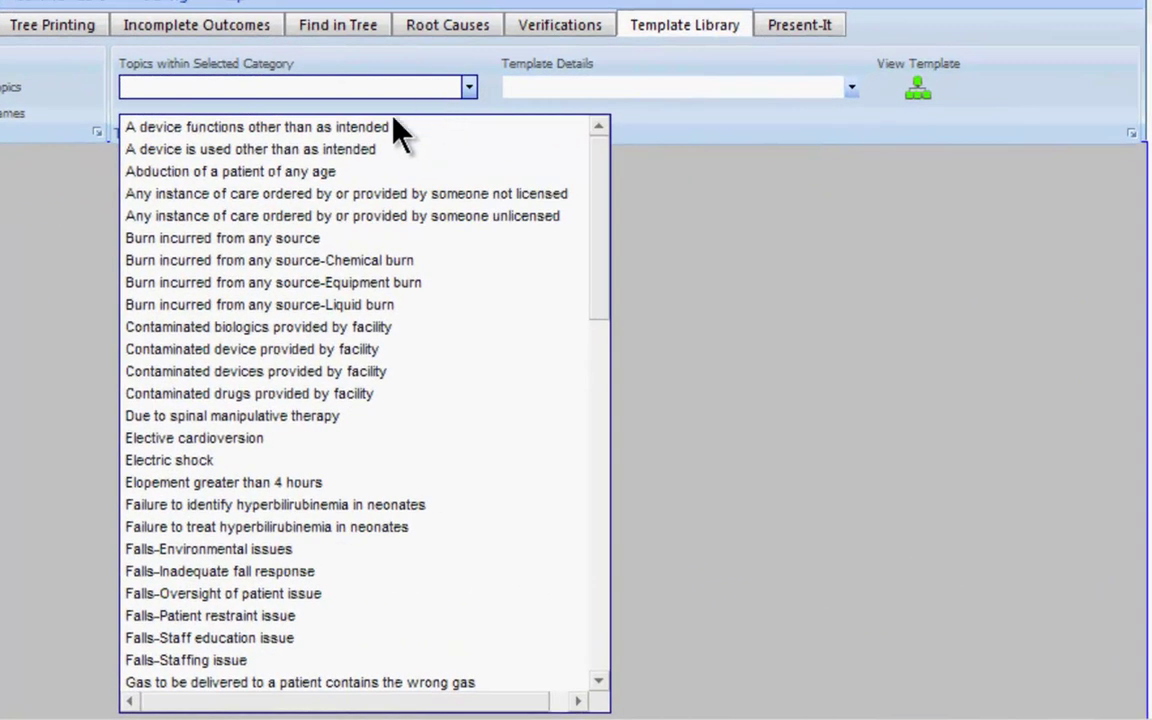
click(228, 558)
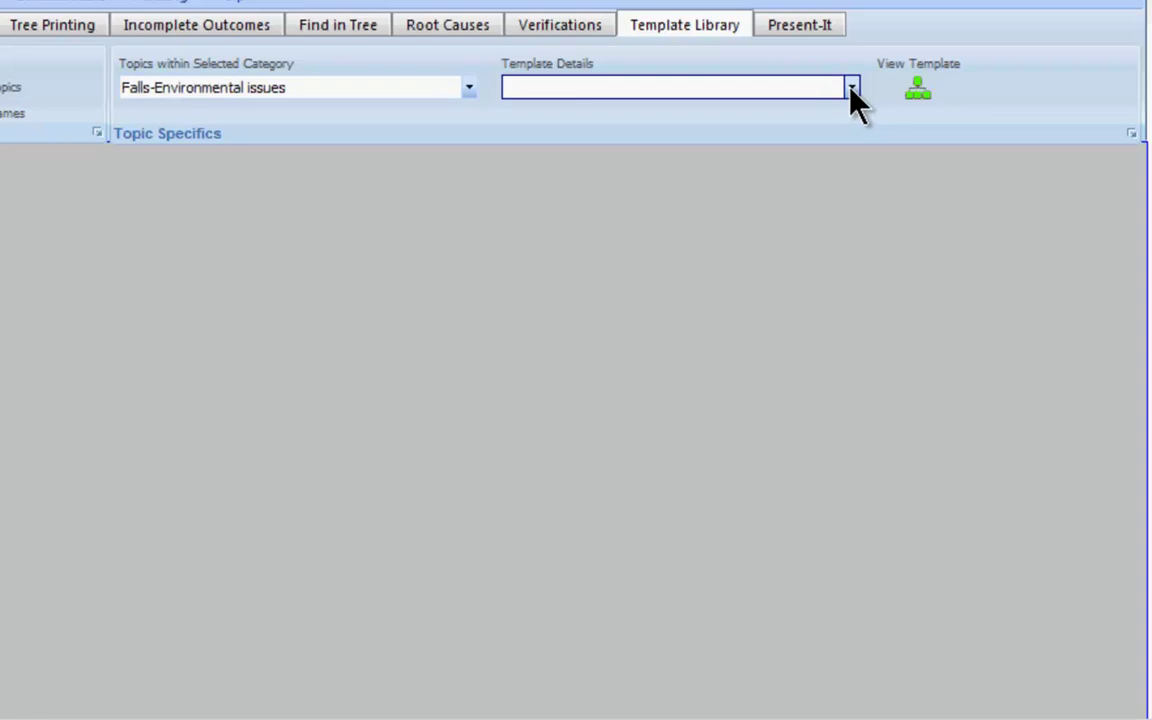
click(851, 88)
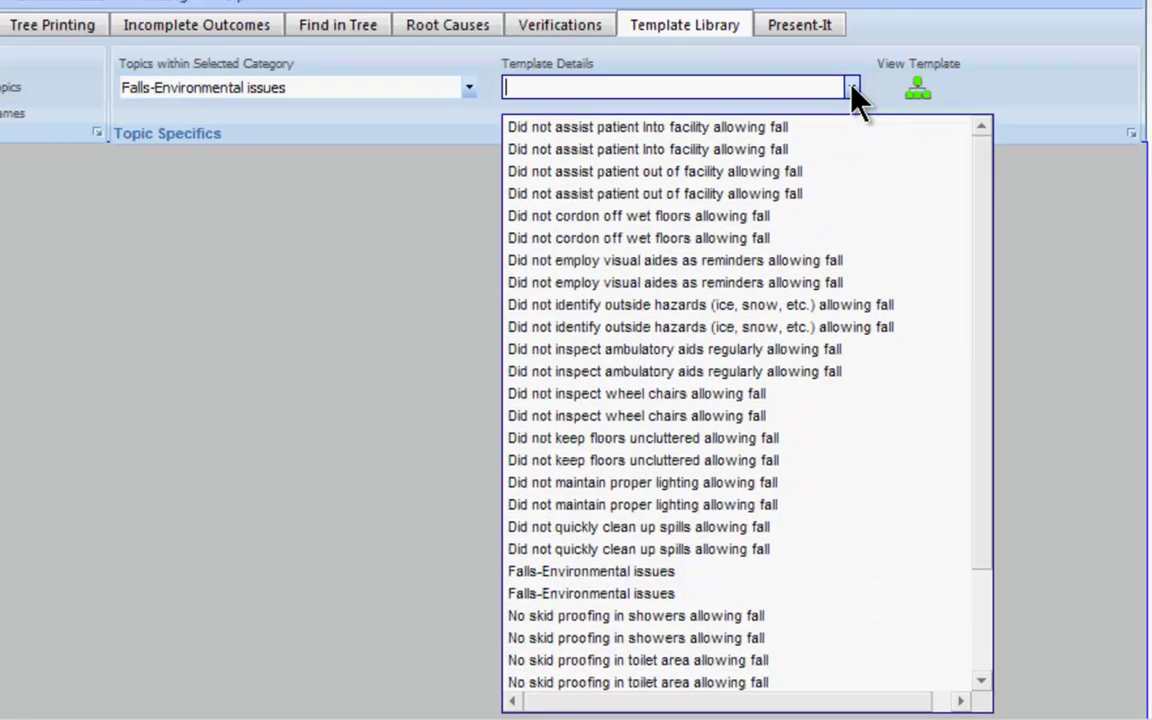
click(666, 372)
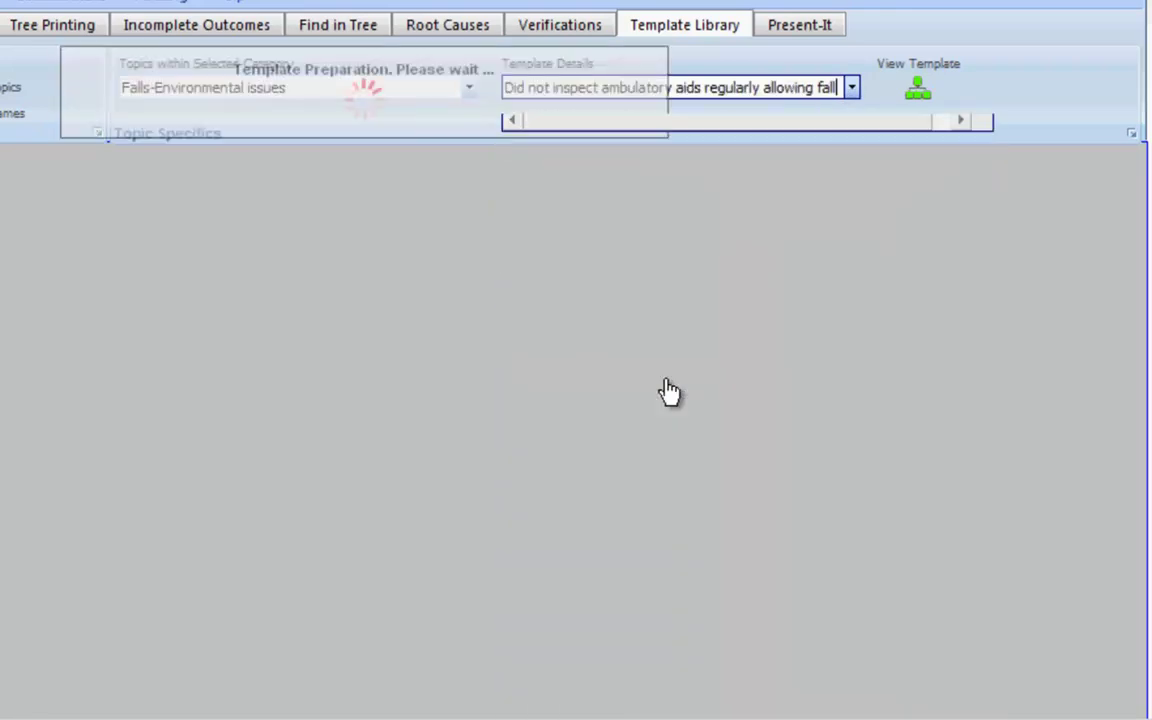
click(918, 90)
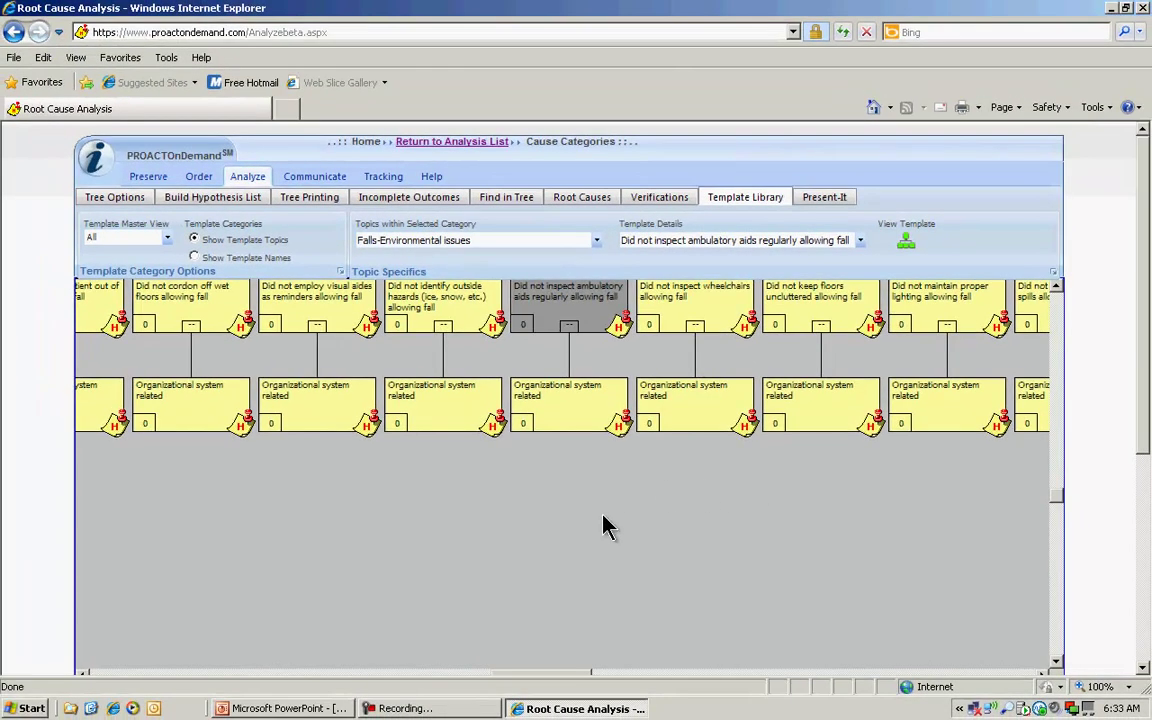
Step: Scroll the template tree up to reveal the Falls and Environmental issues boxes
scroll(1058, 505, up, 5)
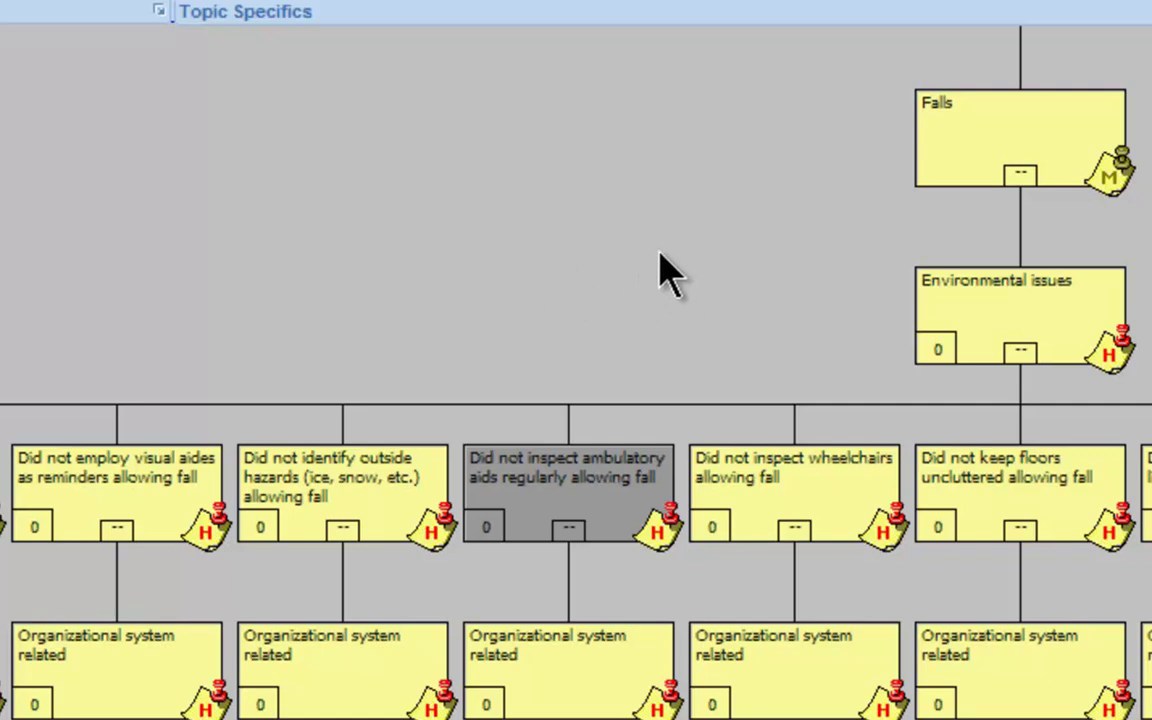
Step: Copy the 'Did not inspect wheelchairs allowing fall' branch and paste it under Equipment/Facility Related
right_click(790, 497)
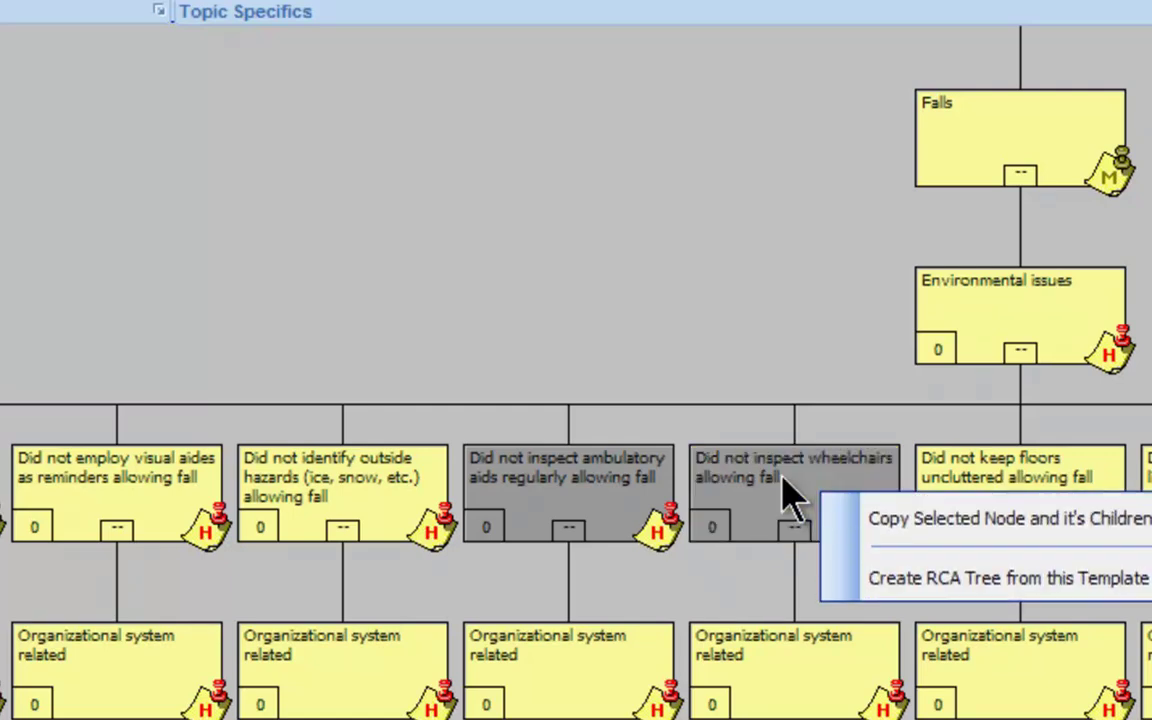
click(880, 540)
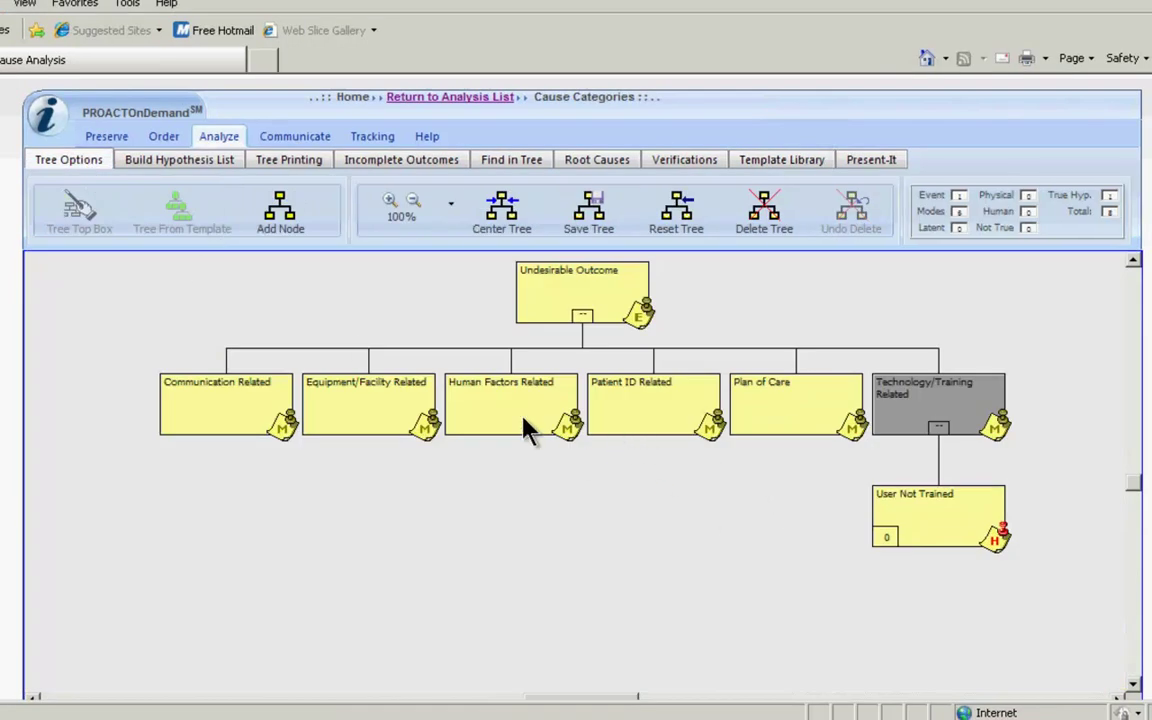
right_click(384, 408)
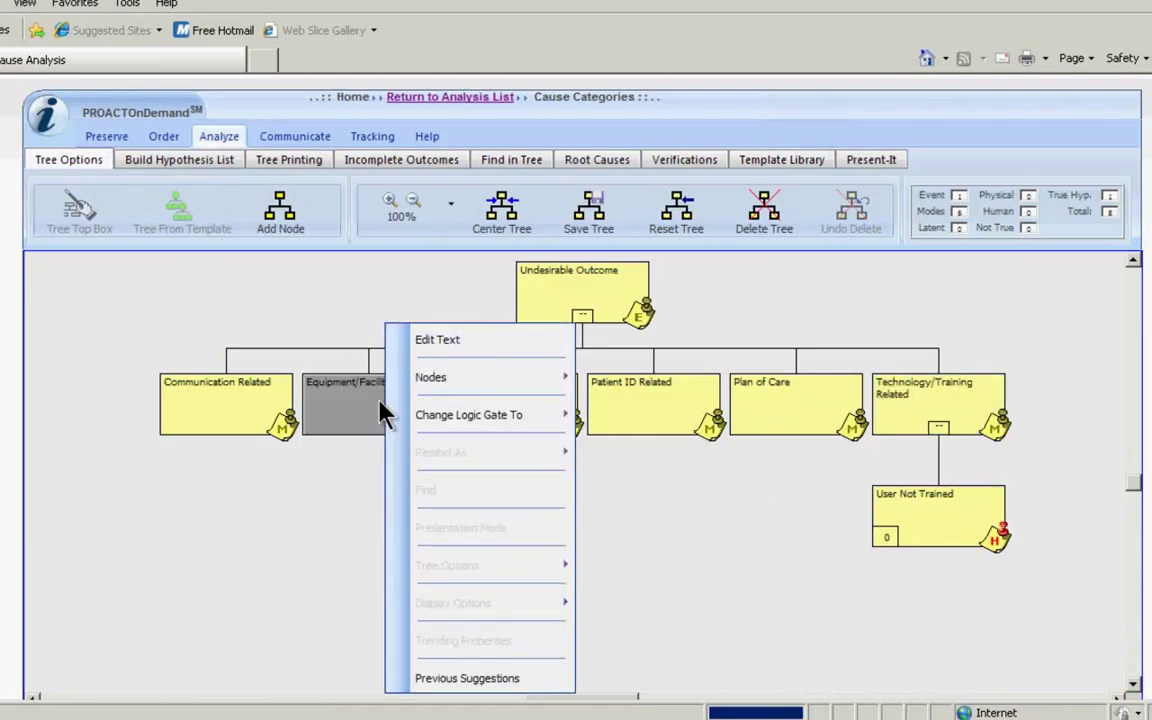
mouse_move(430, 374)
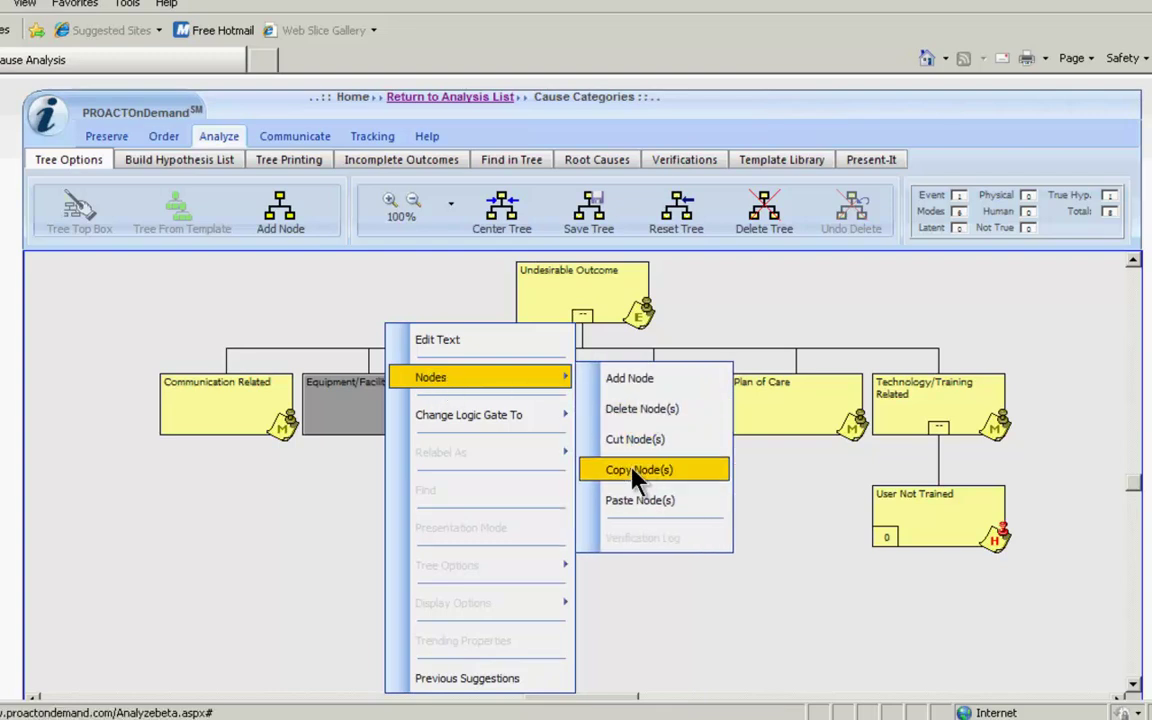
click(632, 502)
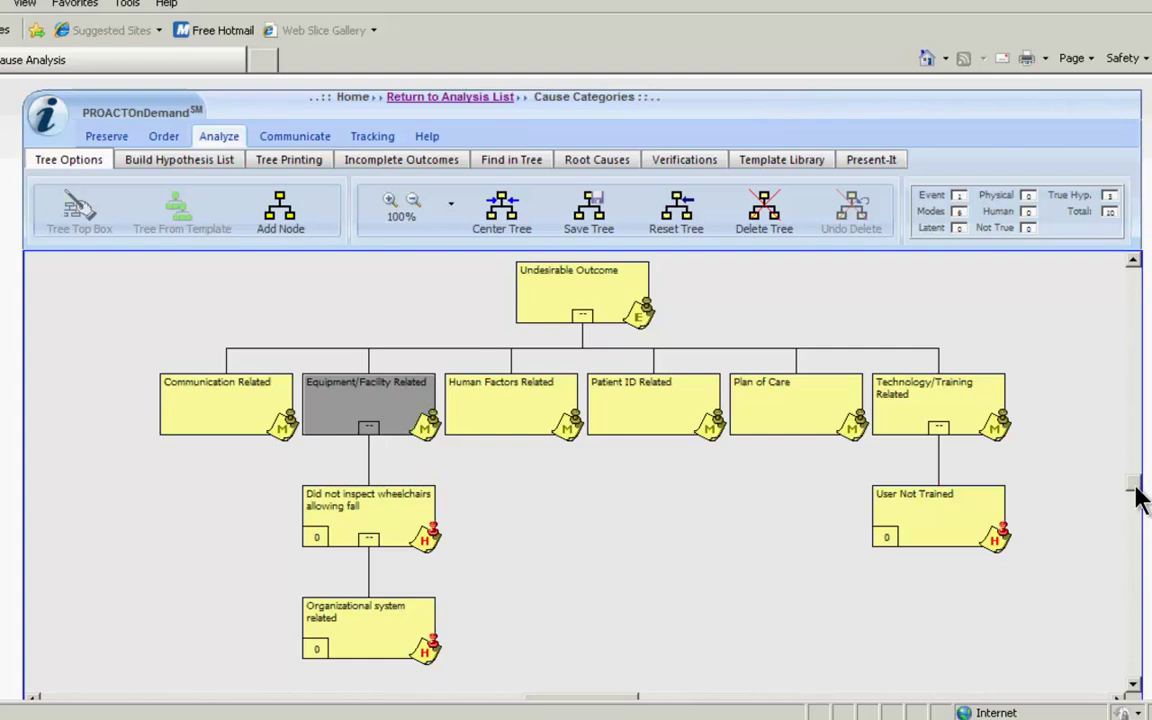
Step: Bring up the context menu of the Organizational system related node under the wheelchair branch
scroll(1137, 497, down, 3)
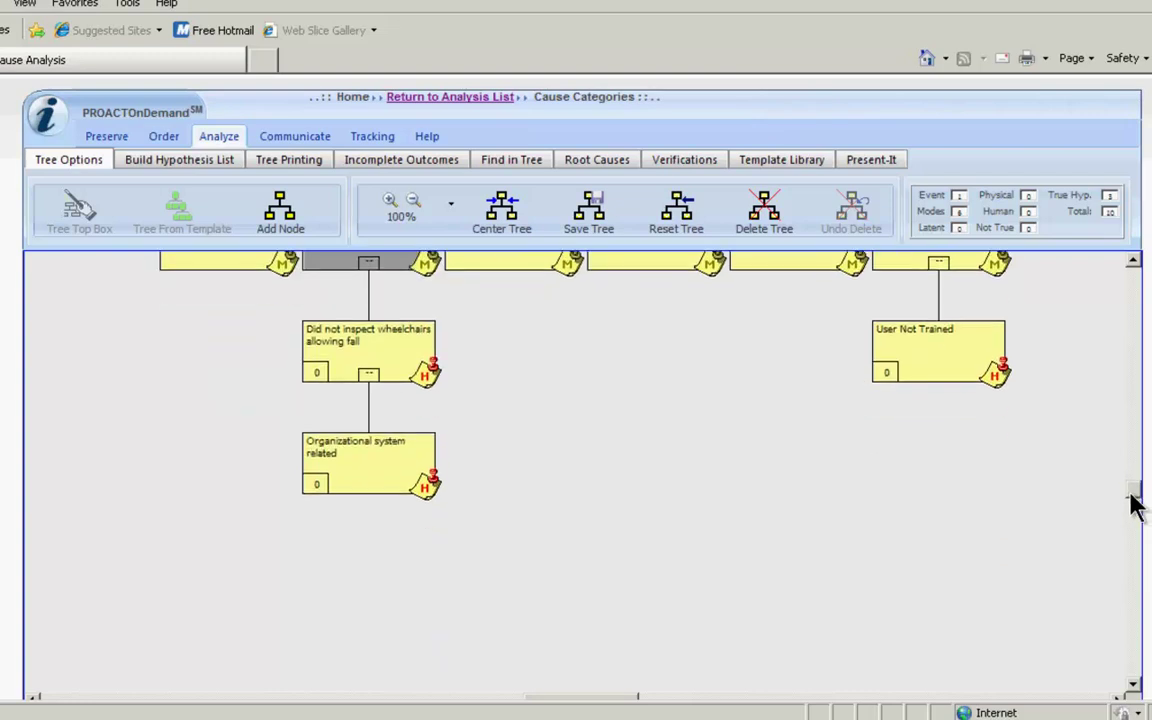
right_click(378, 460)
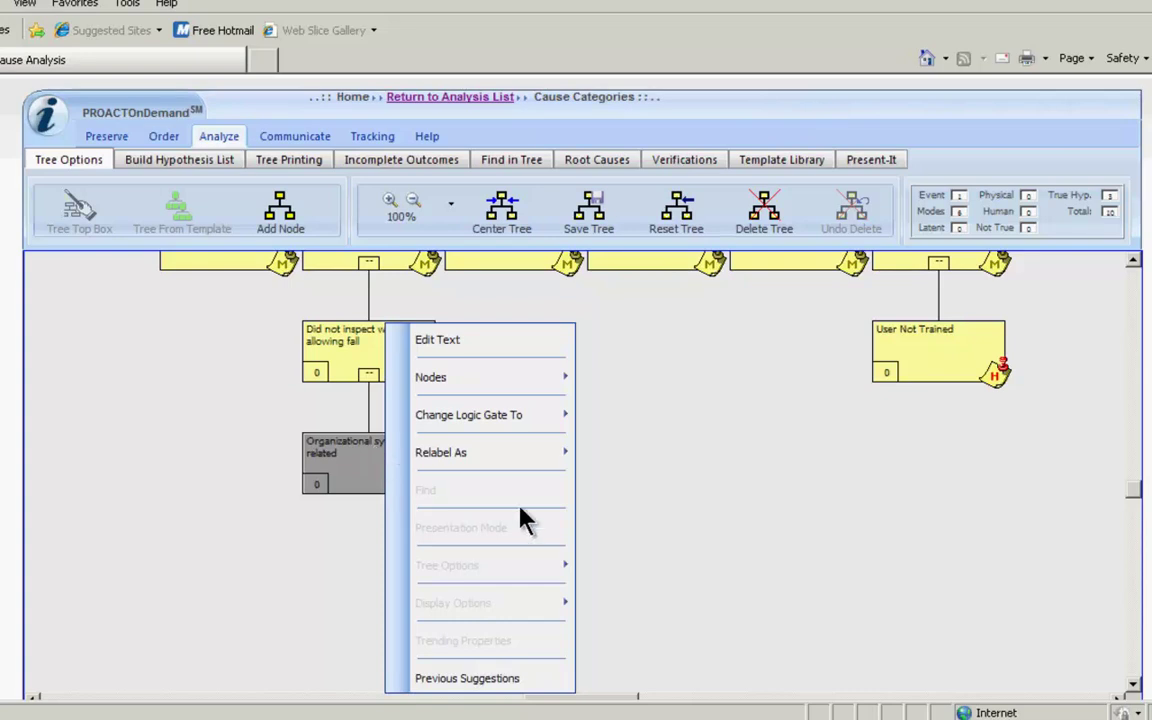
Step: Pick Communication from the previous suggestions list as a cause under Organizational system related
click(470, 679)
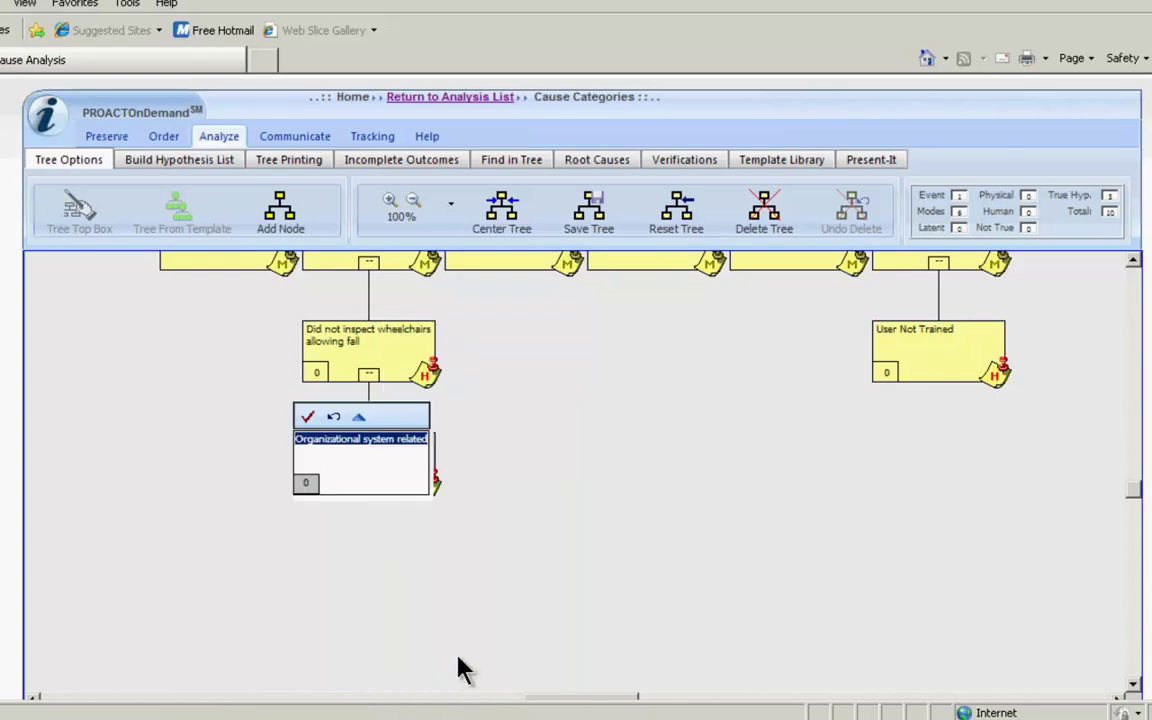
click(359, 417)
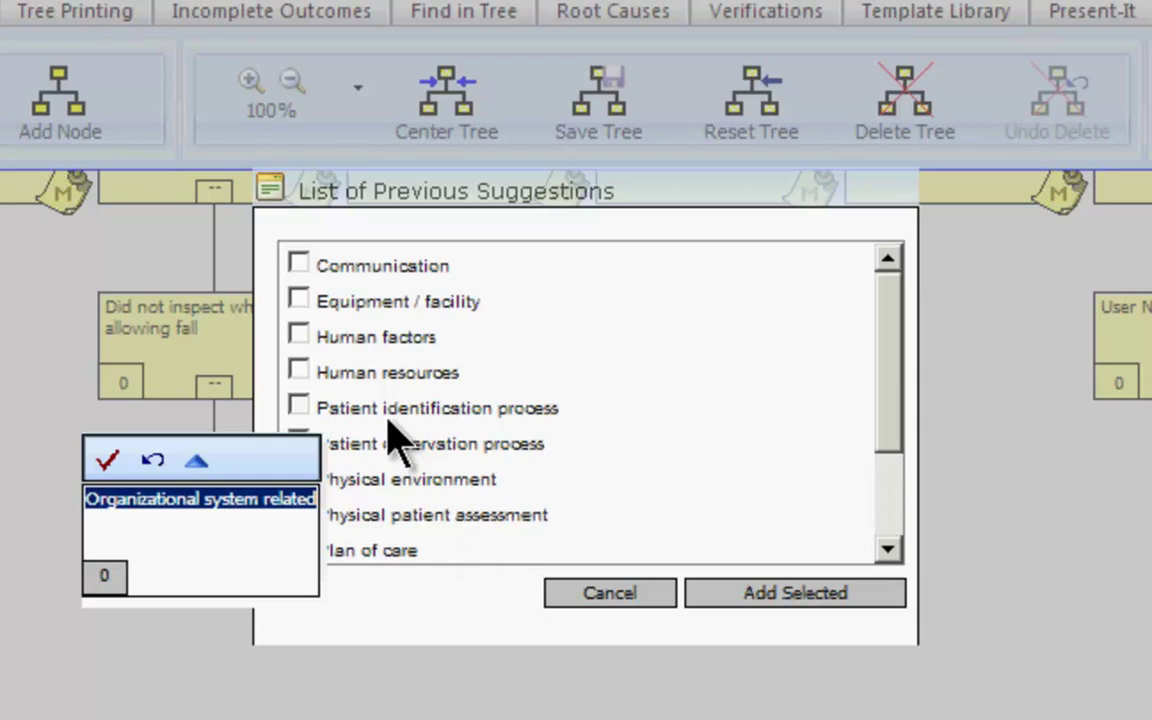
click(298, 263)
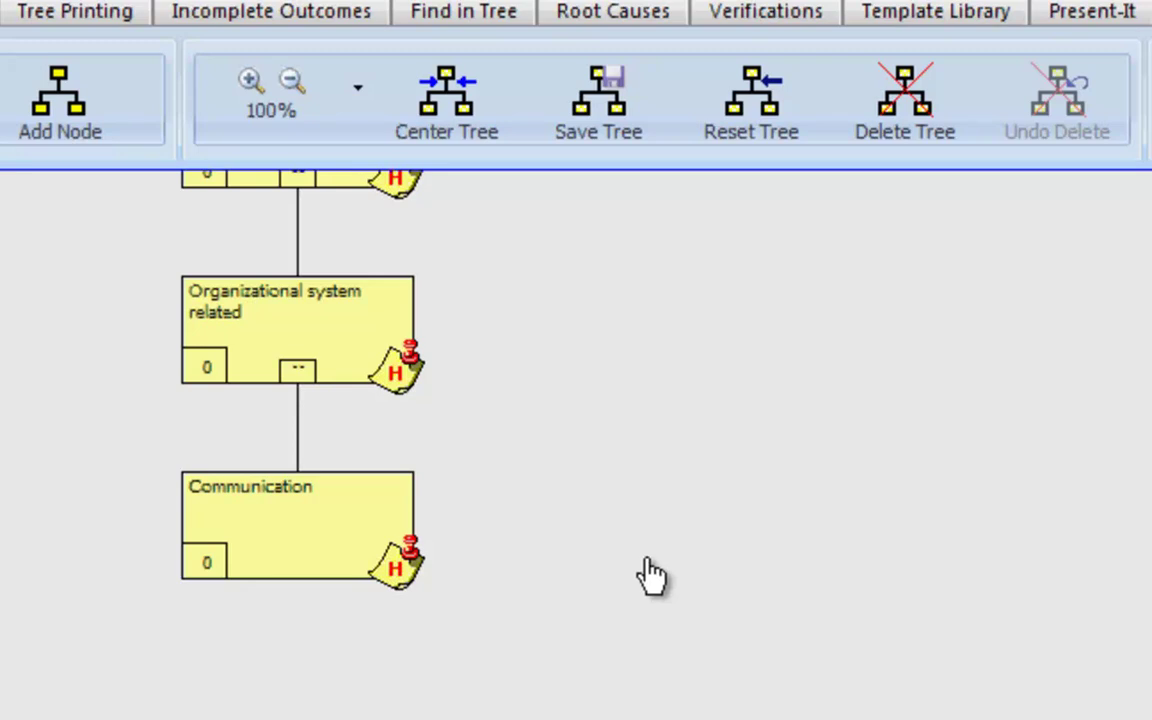
Step: Add Information issue from previous suggestions beneath the Communication node
right_click(263, 515)
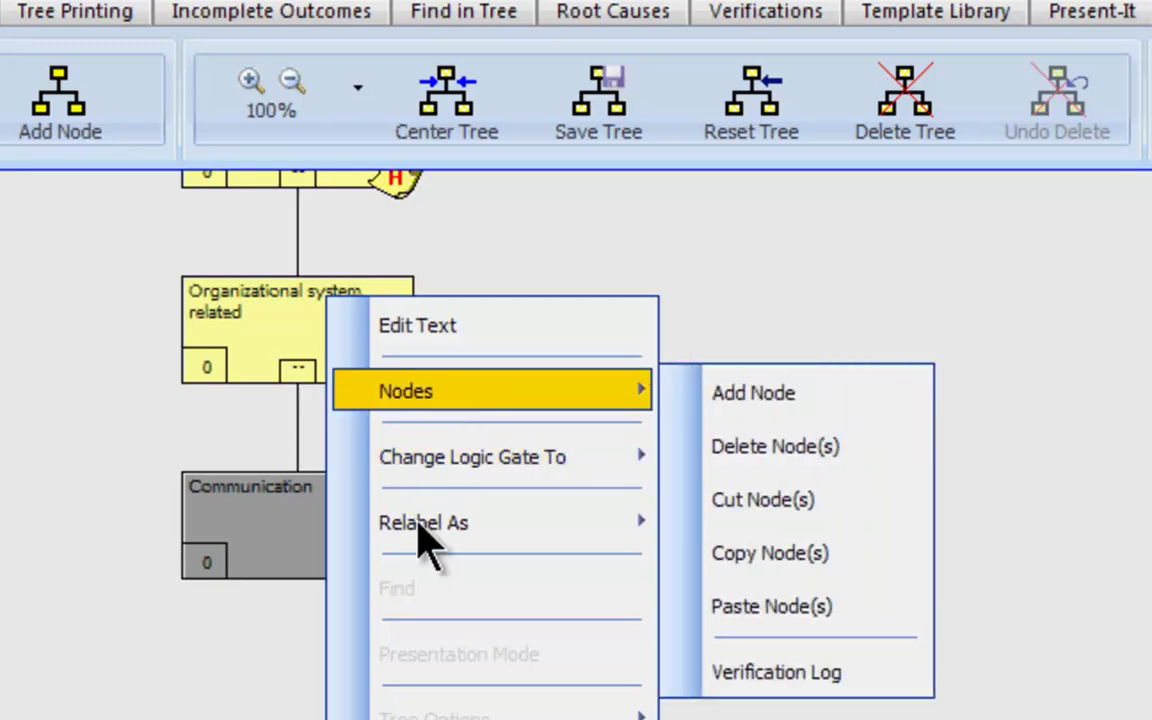
click(417, 325)
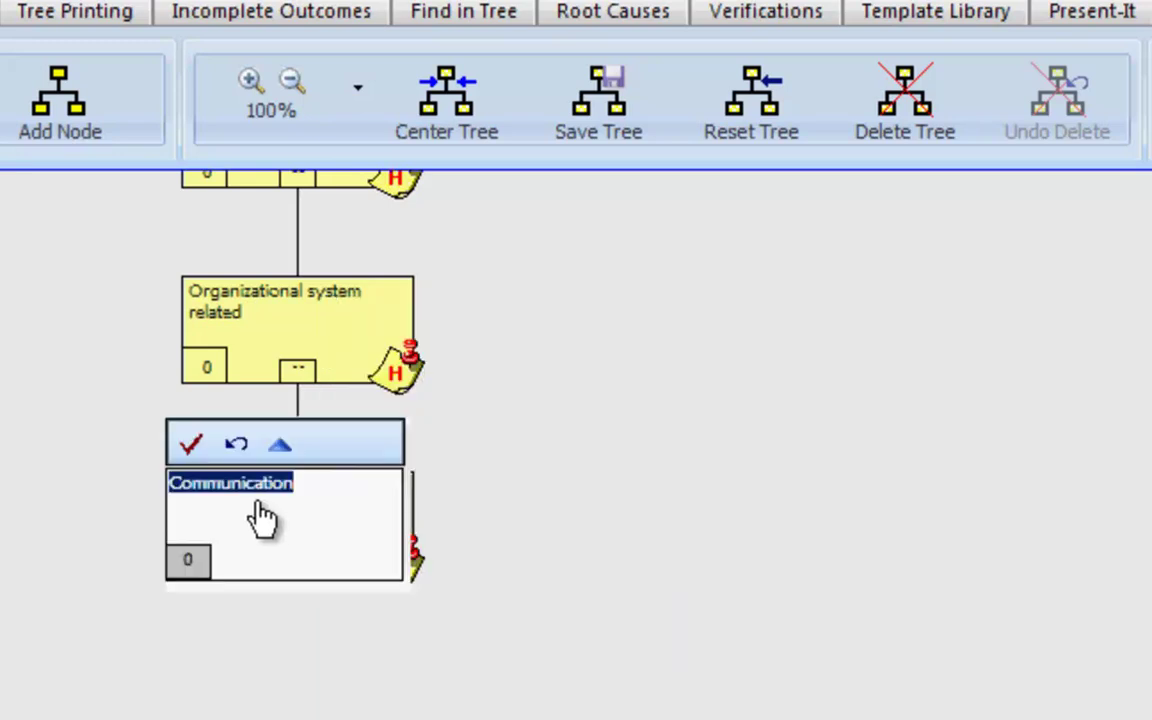
click(281, 445)
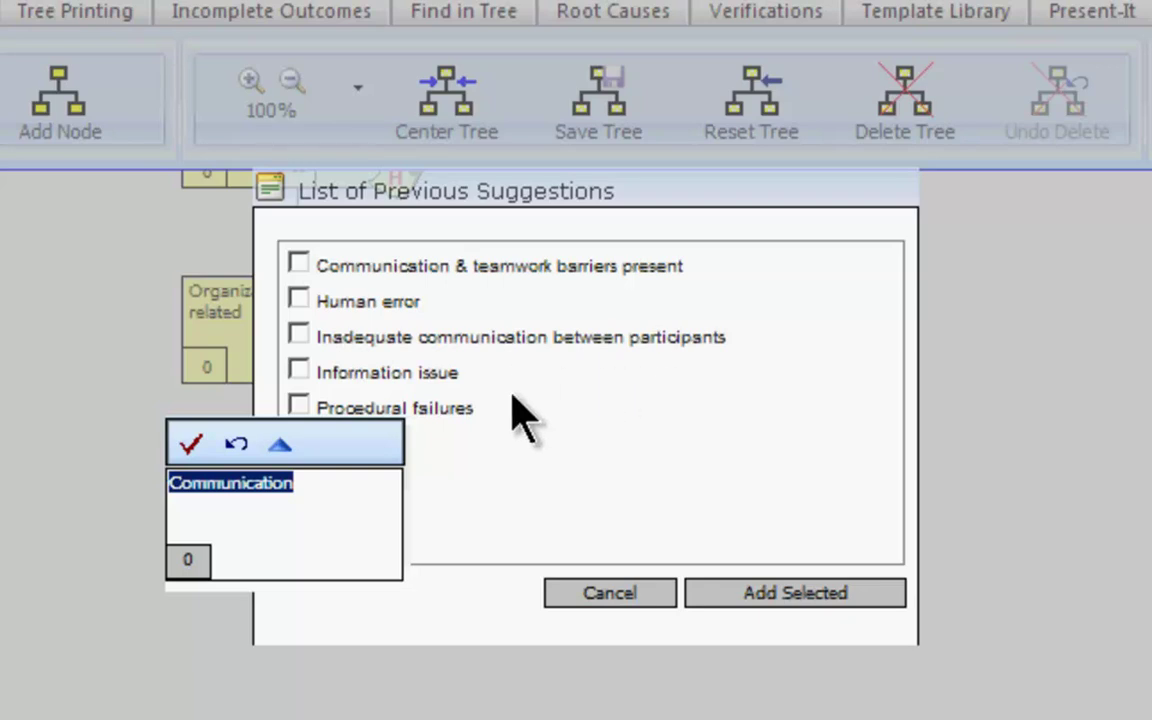
click(299, 370)
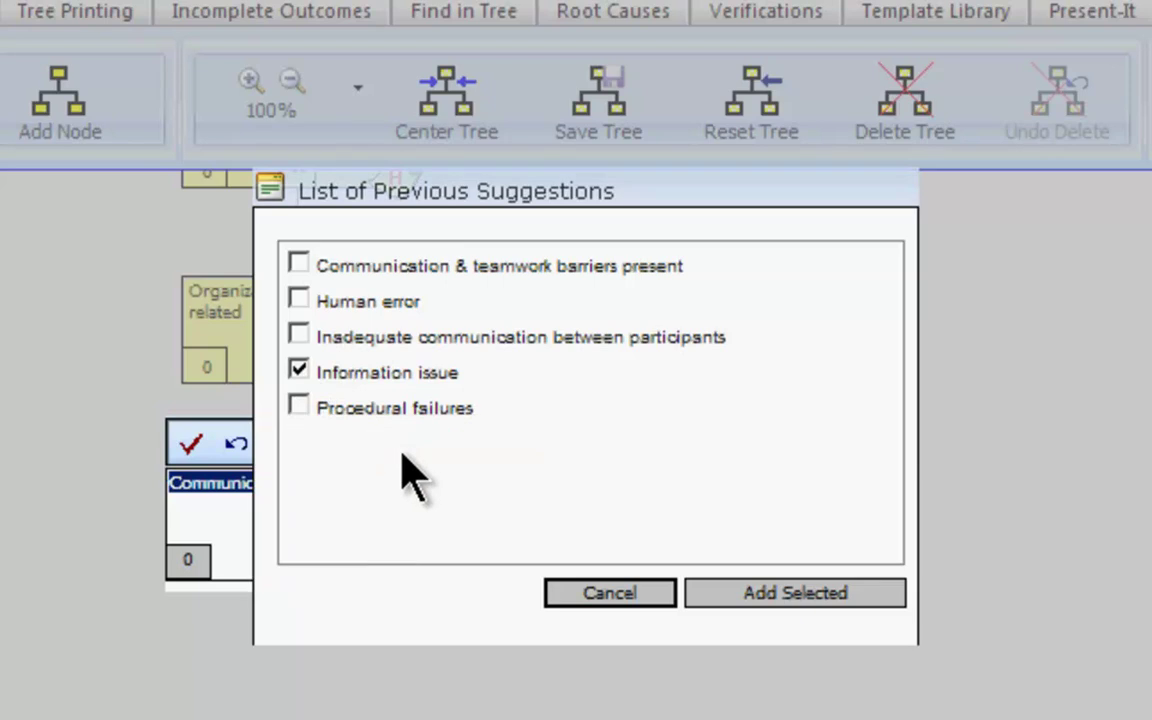
click(812, 600)
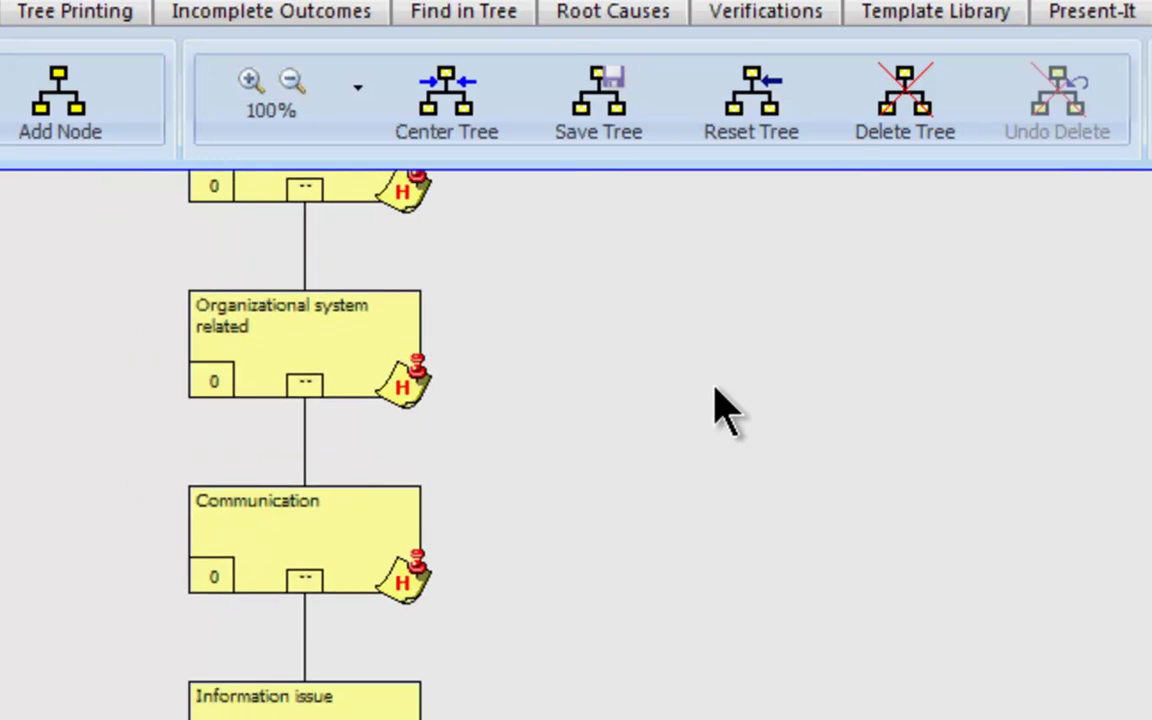
Step: Add Inadequate information from previous suggestions beneath Information issue and scroll down to view it
right_click(272, 680)
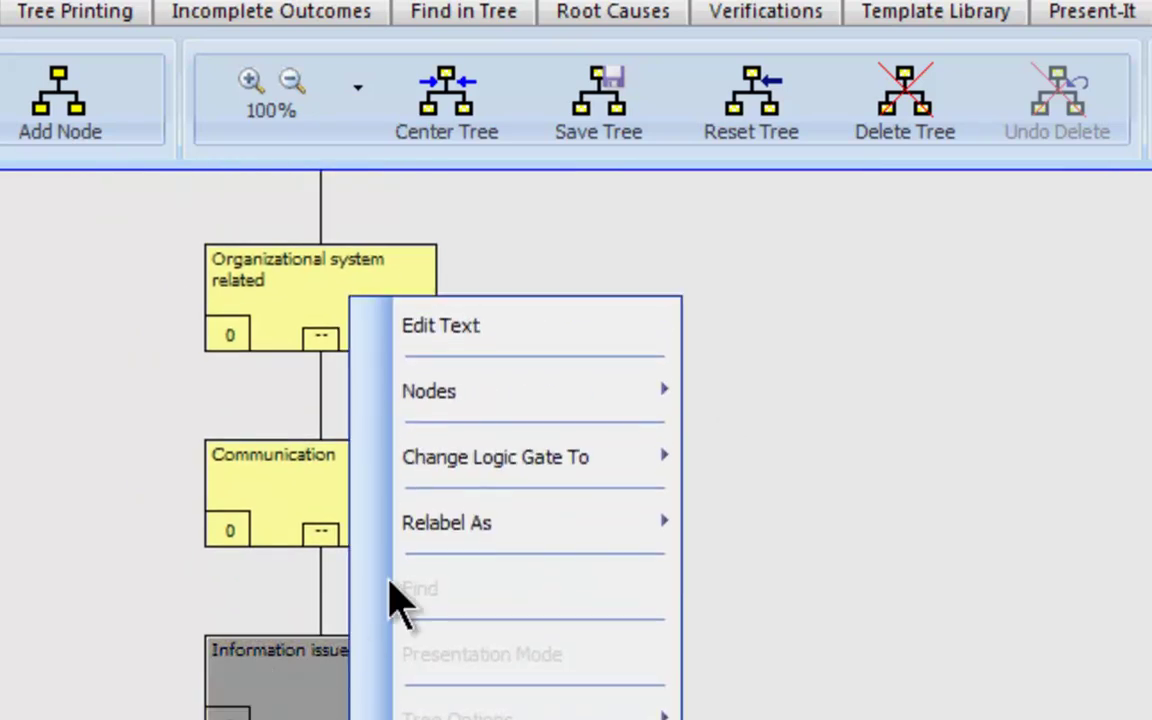
click(440, 325)
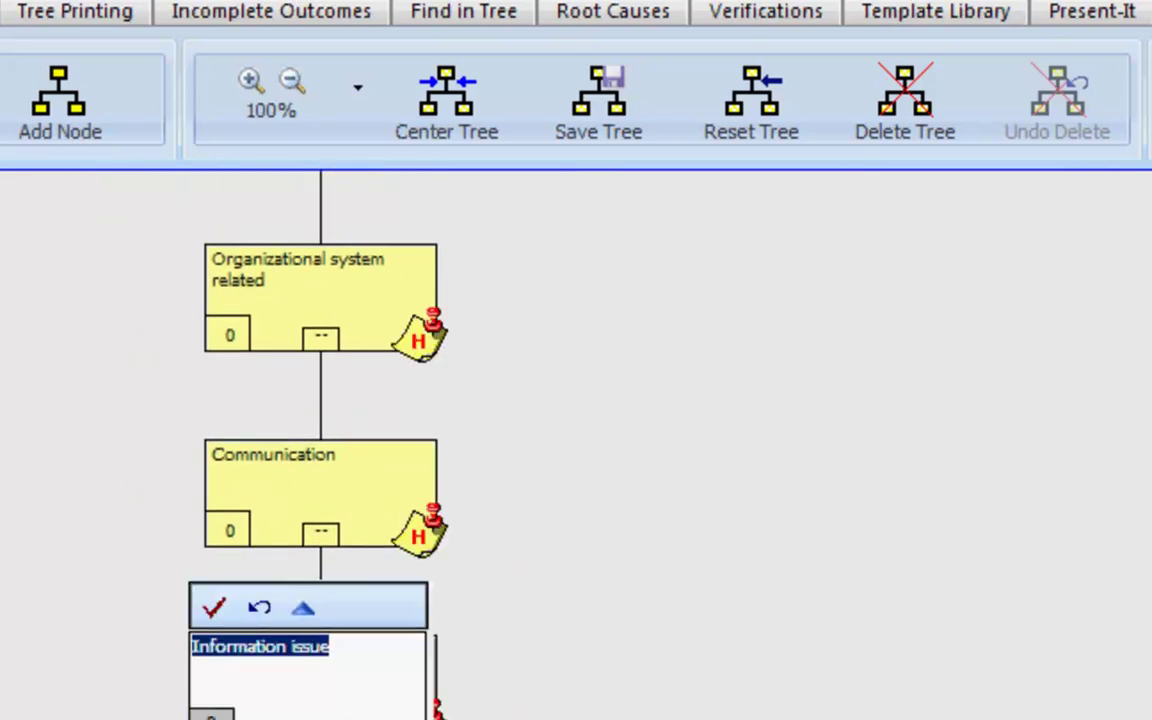
click(304, 607)
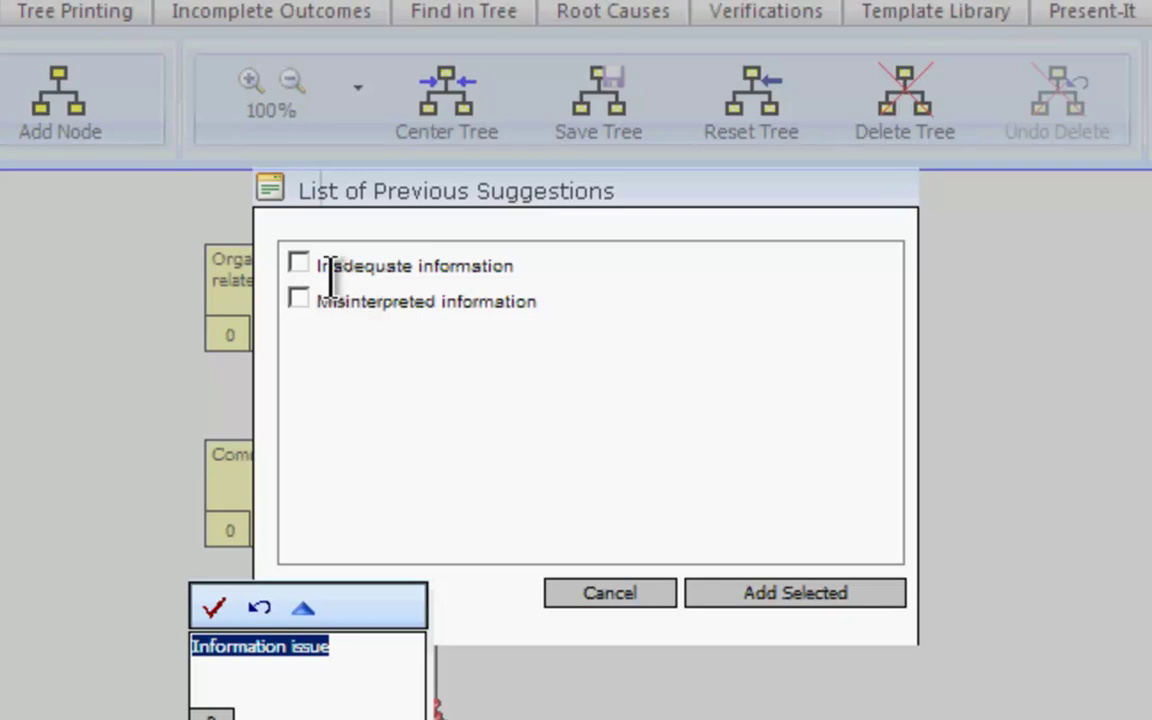
click(299, 263)
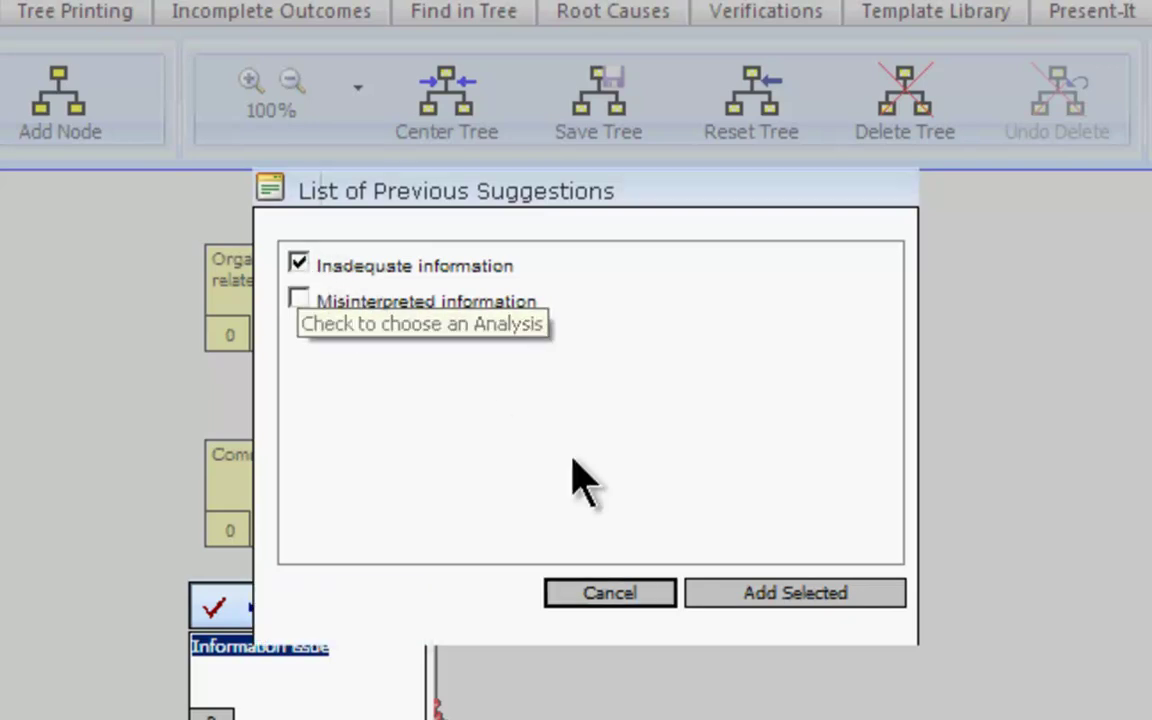
click(766, 597)
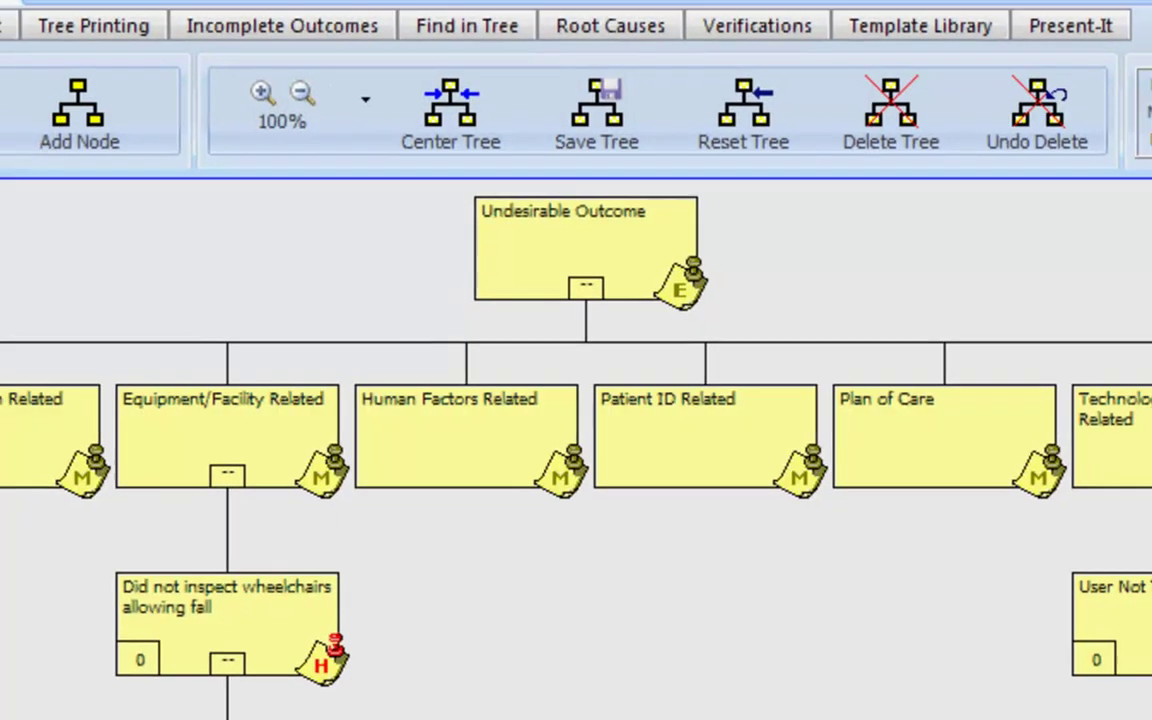
scroll(649, 491, down, 1)
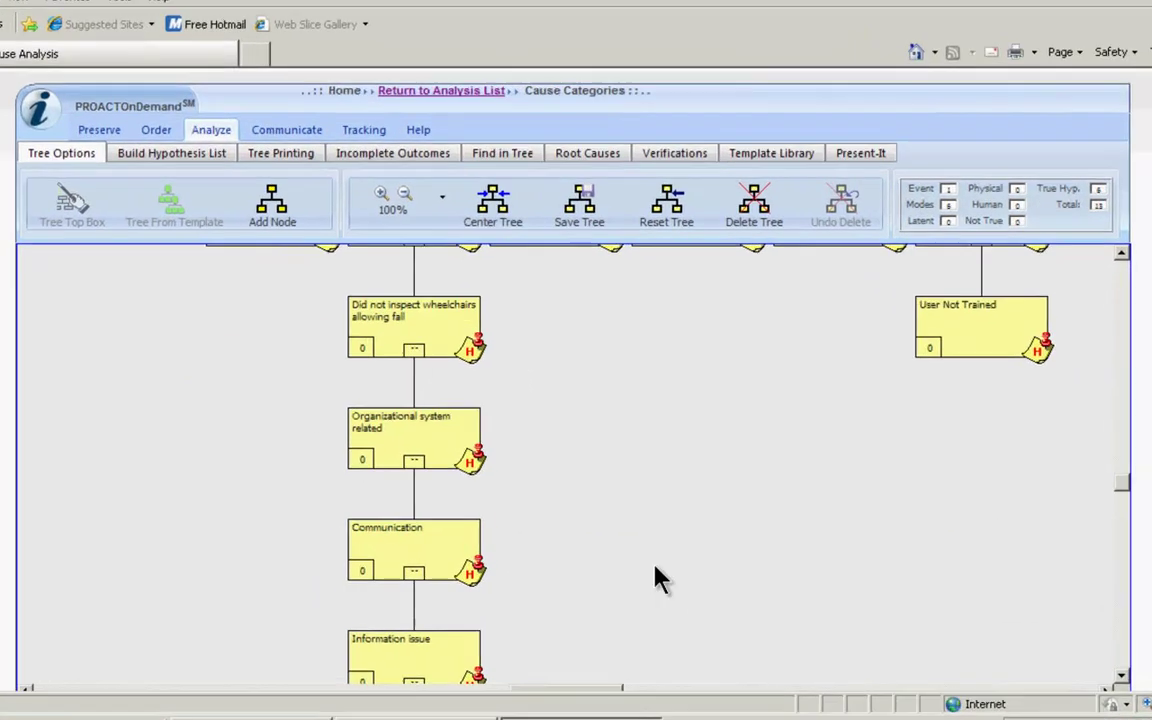
scroll(645, 530, down, 2)
scroll(646, 510, down, 2)
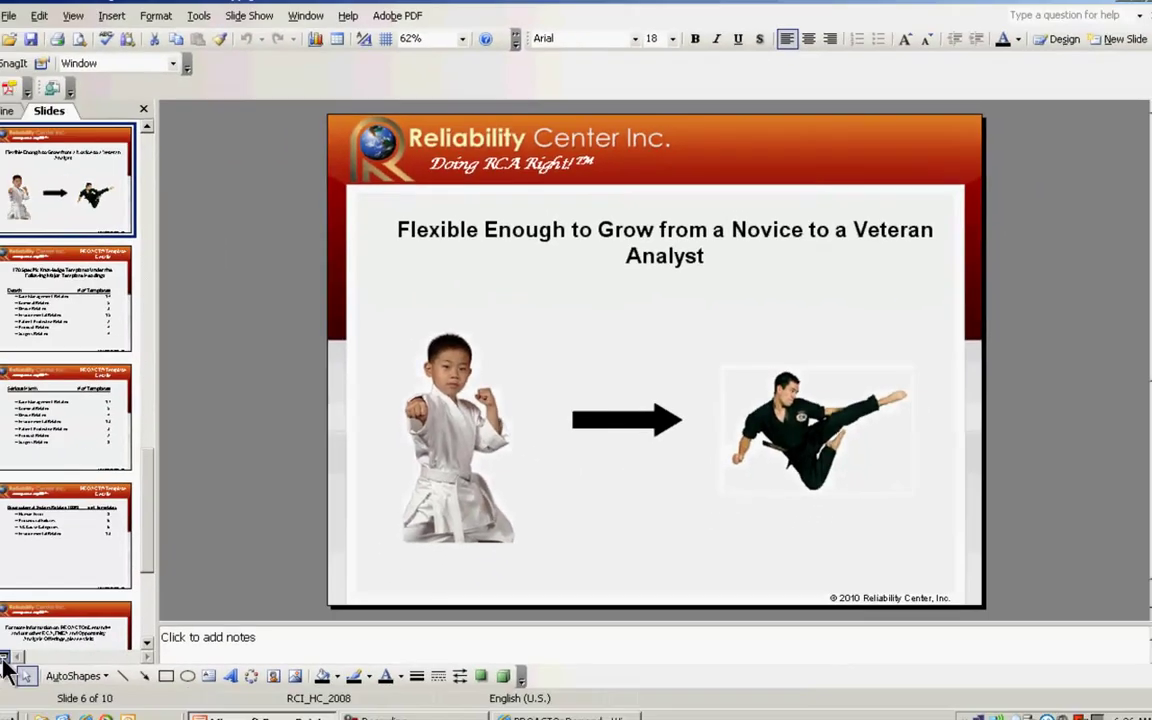
Step: Present from the current slide, advancing through PROACT Template Details to the Serious Harm template counts
key(shift+F5)
click(410, 589)
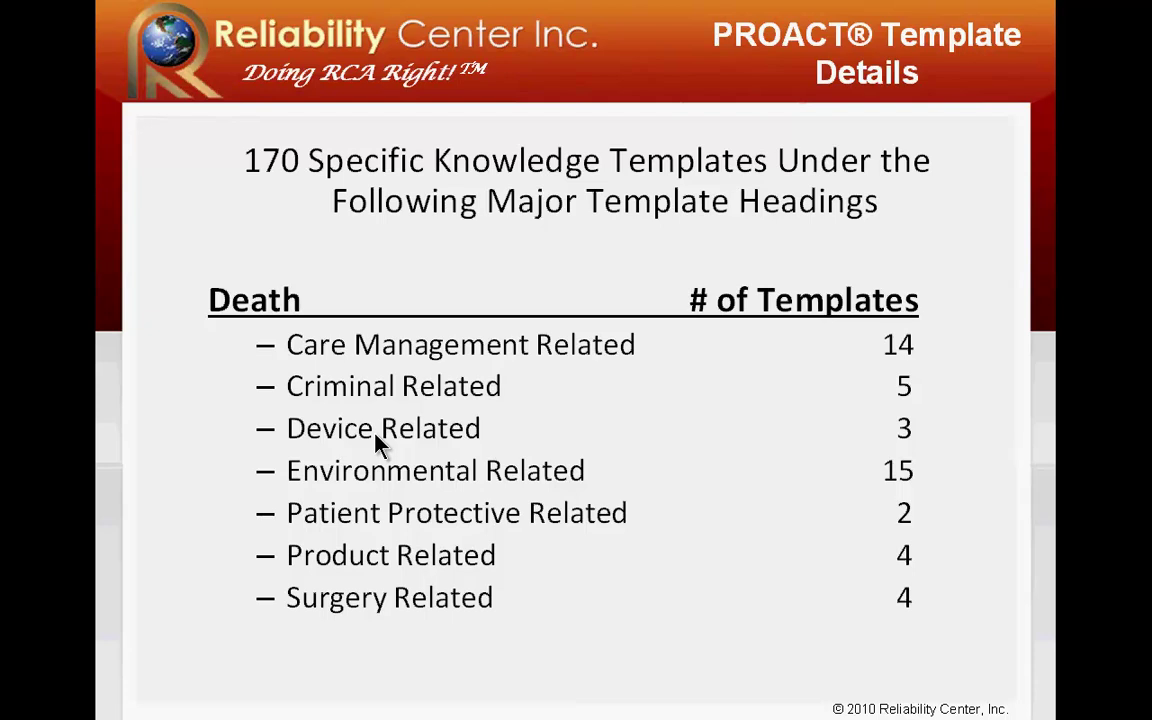
click(647, 612)
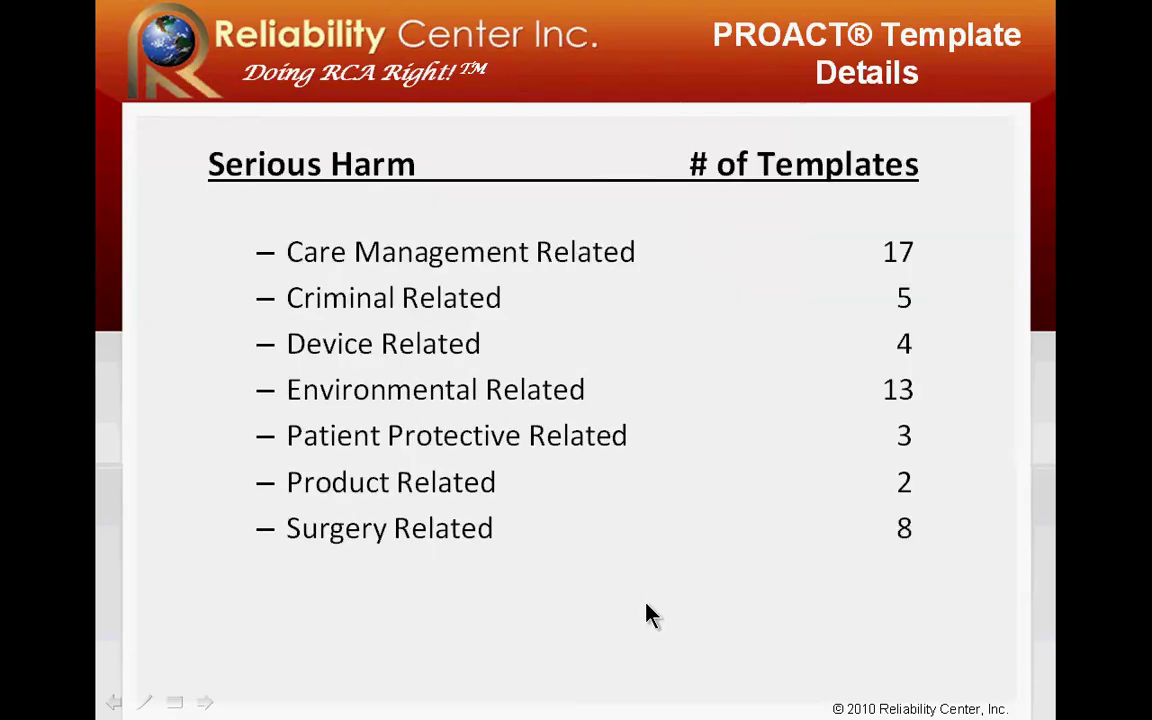